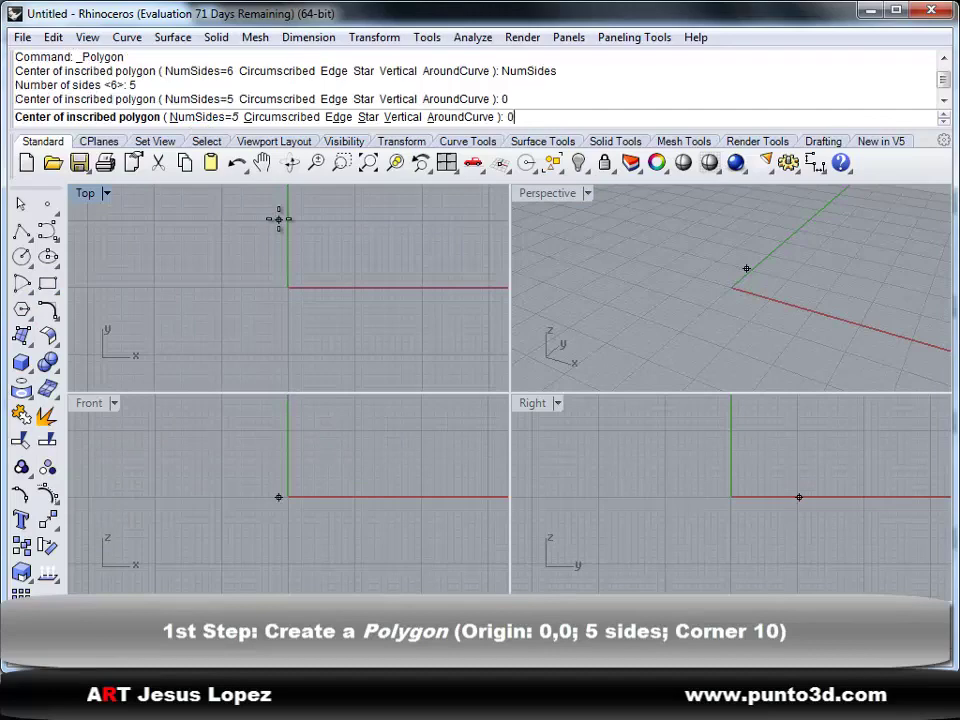
Draw the pentagon centred at the origin with a corner radius of 10 and one corner on the positive Y axis.
text(10)
key(Return)
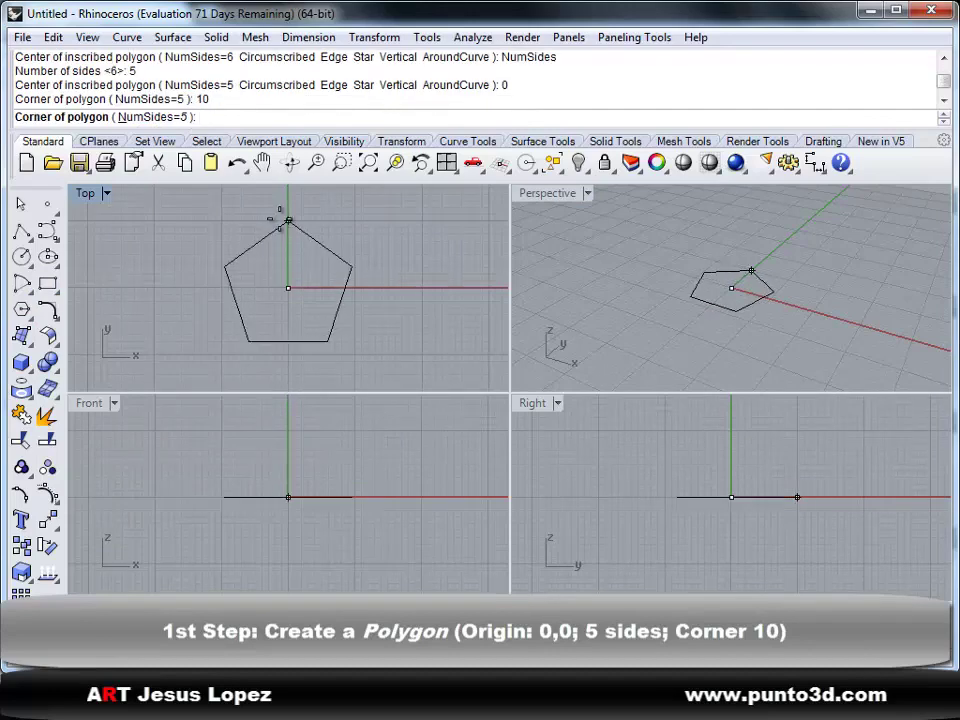
click(288, 219)
Draw a 6-sided polygon by edge, using the pentagon's lower-right side from its upper to its lower corner.
key(Return)
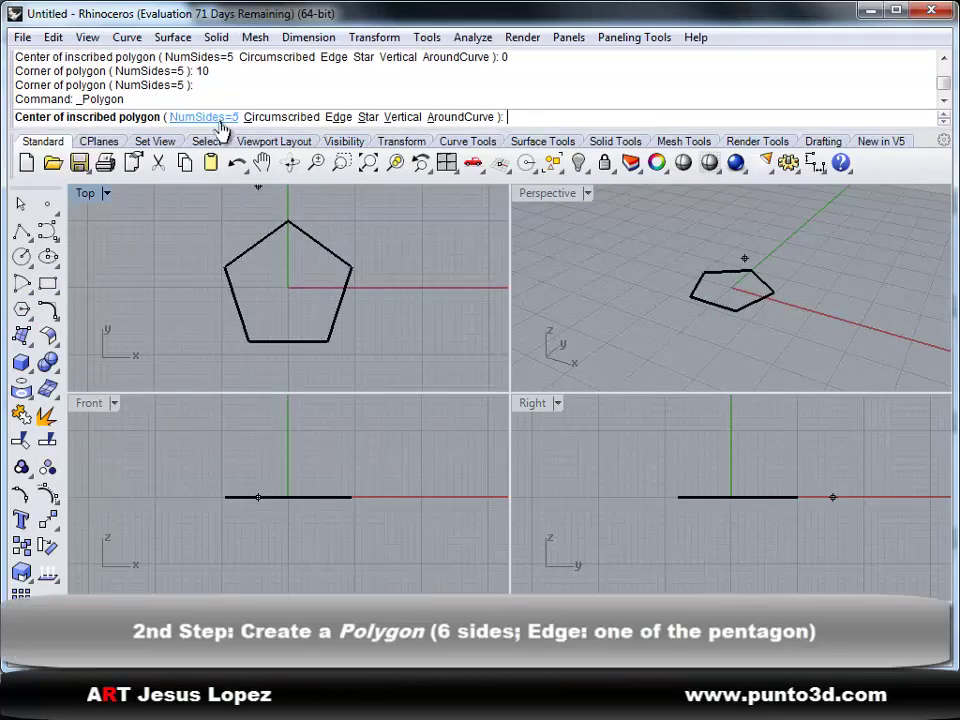
click(219, 120)
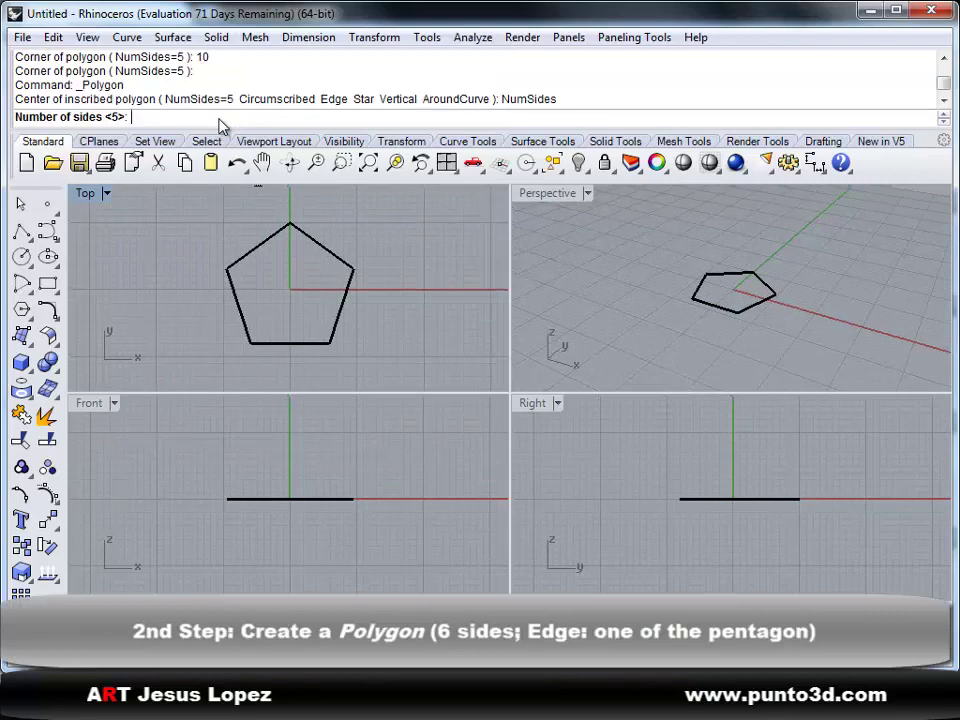
text(6)
key(Return)
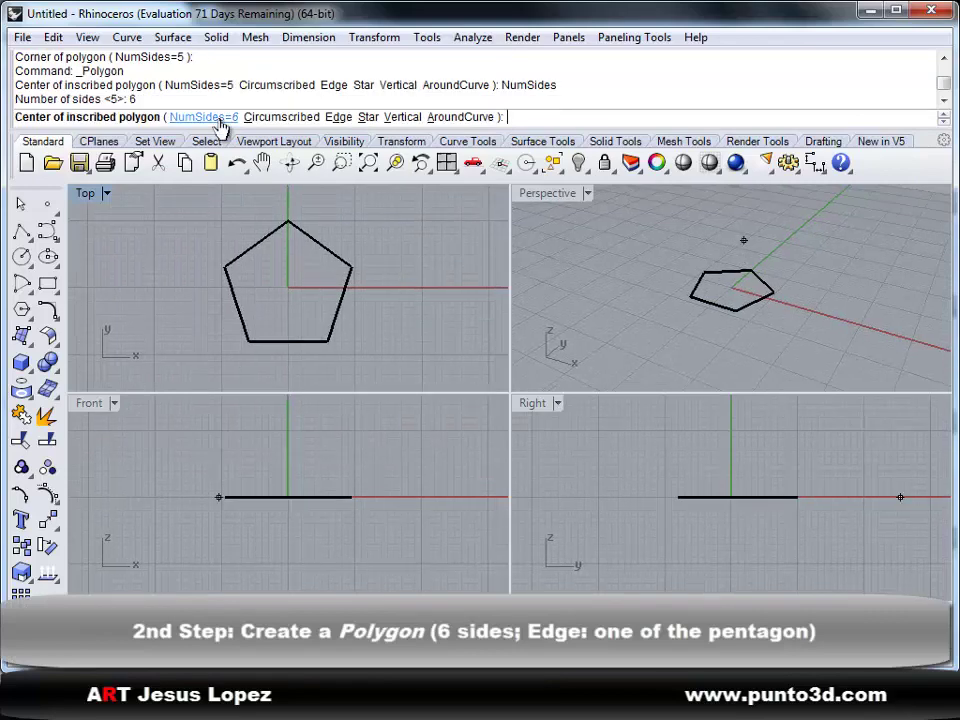
click(339, 117)
click(352, 266)
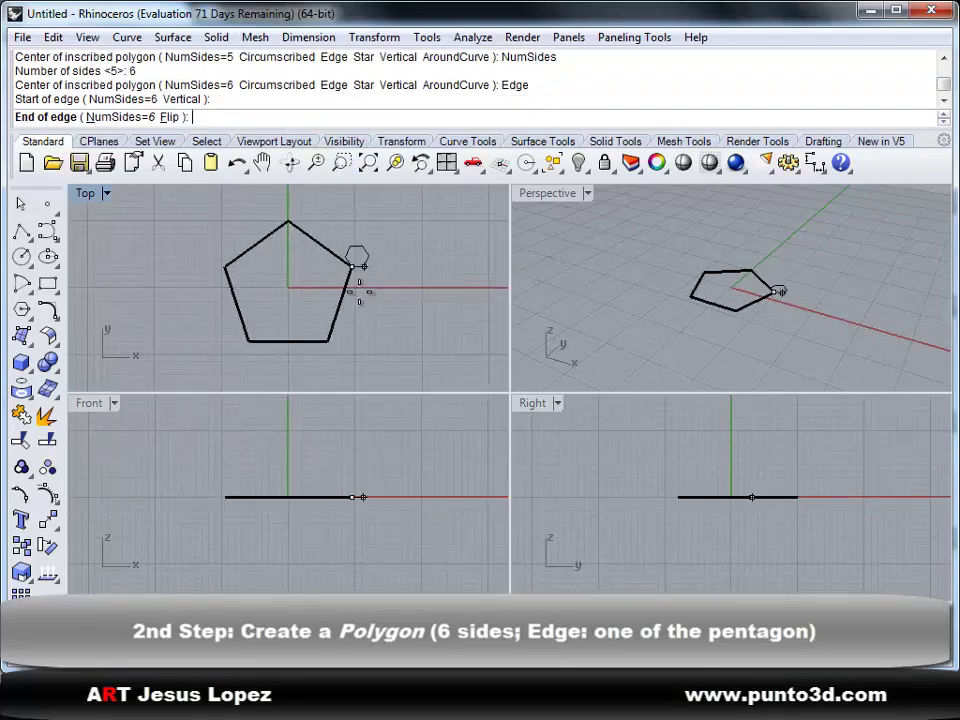
click(329, 342)
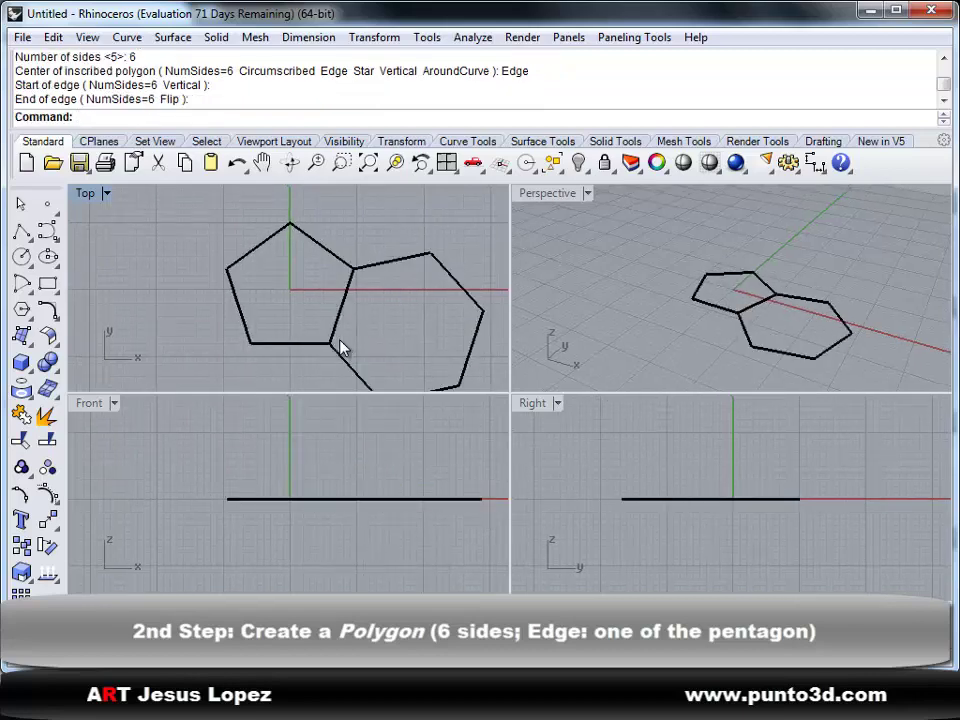
Revolve the hexagon through 360 degrees from start angle 0 about the edge it shares with the pentagon.
click(345, 365)
text(Revolve)
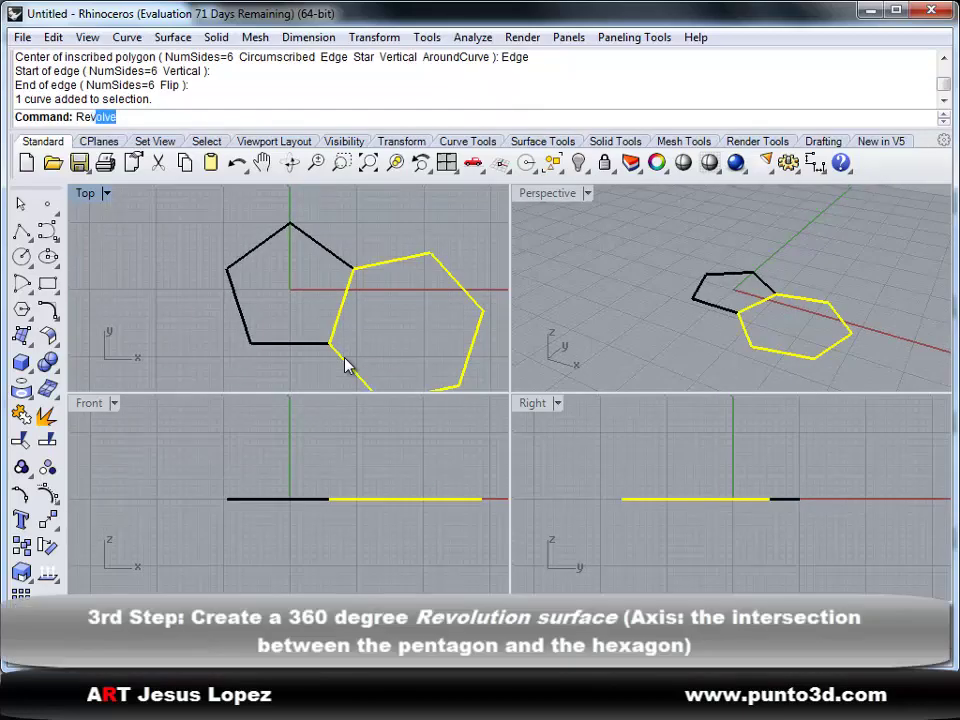
key(Return)
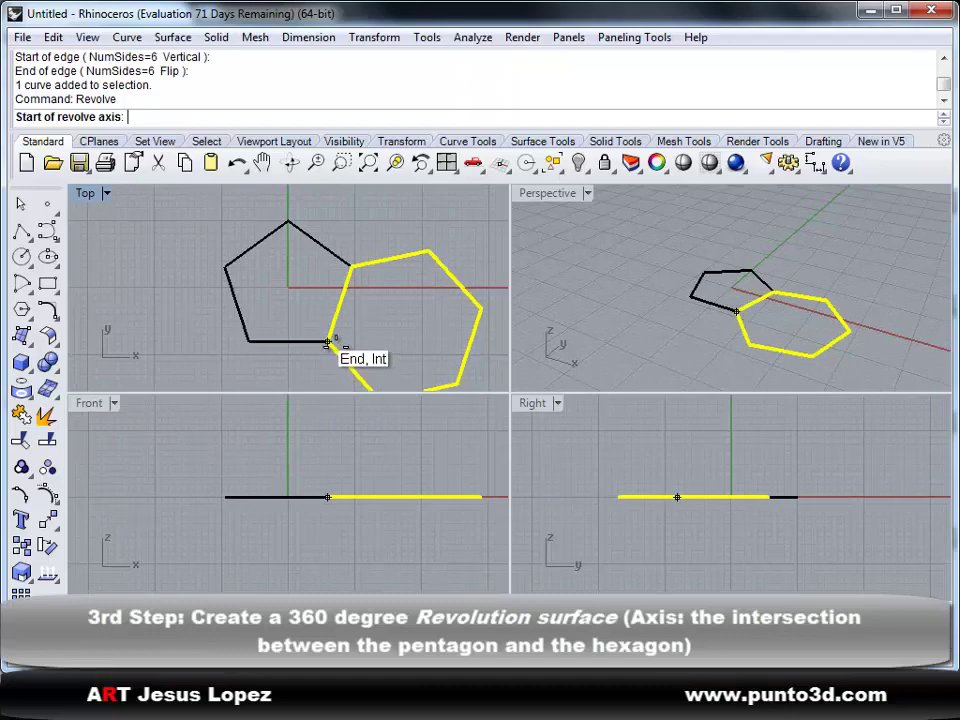
click(331, 343)
click(352, 264)
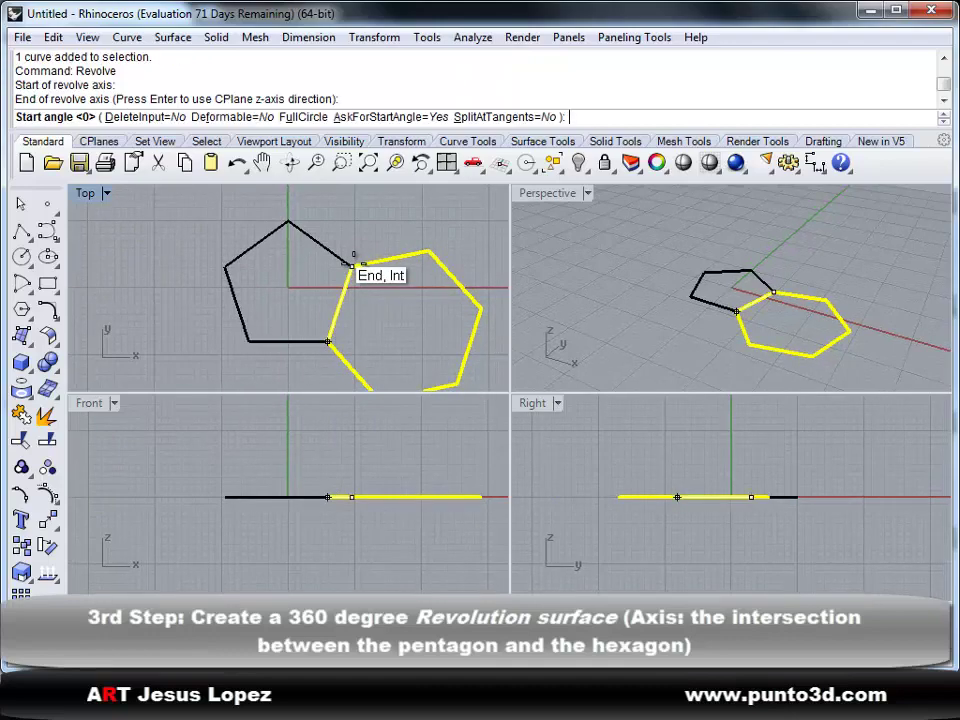
key(Return)
key(Return)
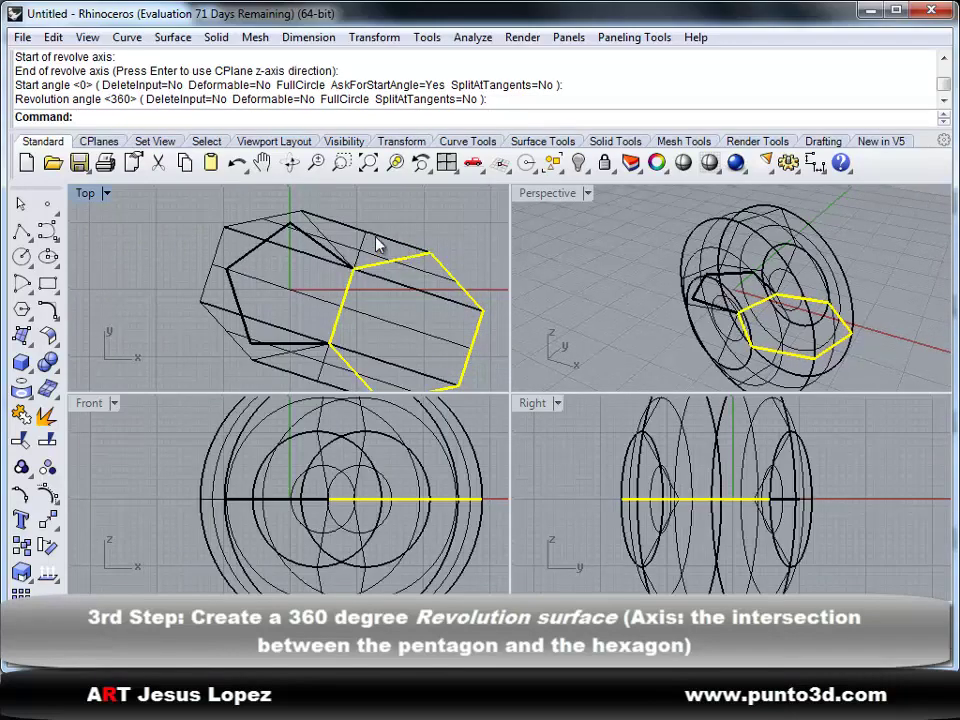
Rotate a copy of the revolved polysurface about the origin from one end of the shared edge to the other, and show the maximized Perspective view shaded.
click(364, 240)
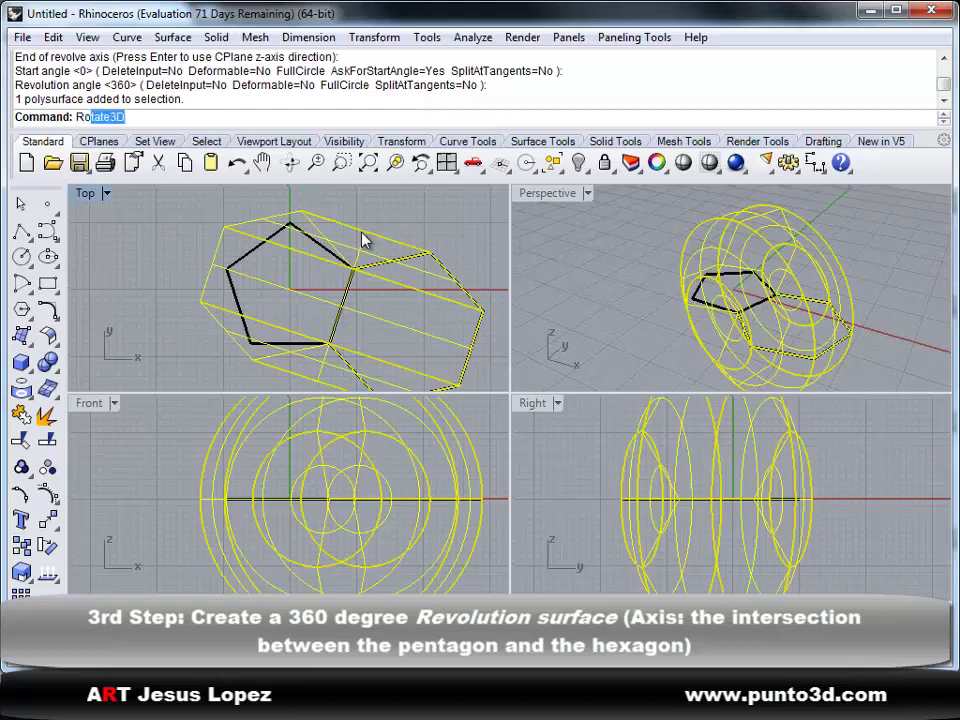
text(Rotate)
key(Return)
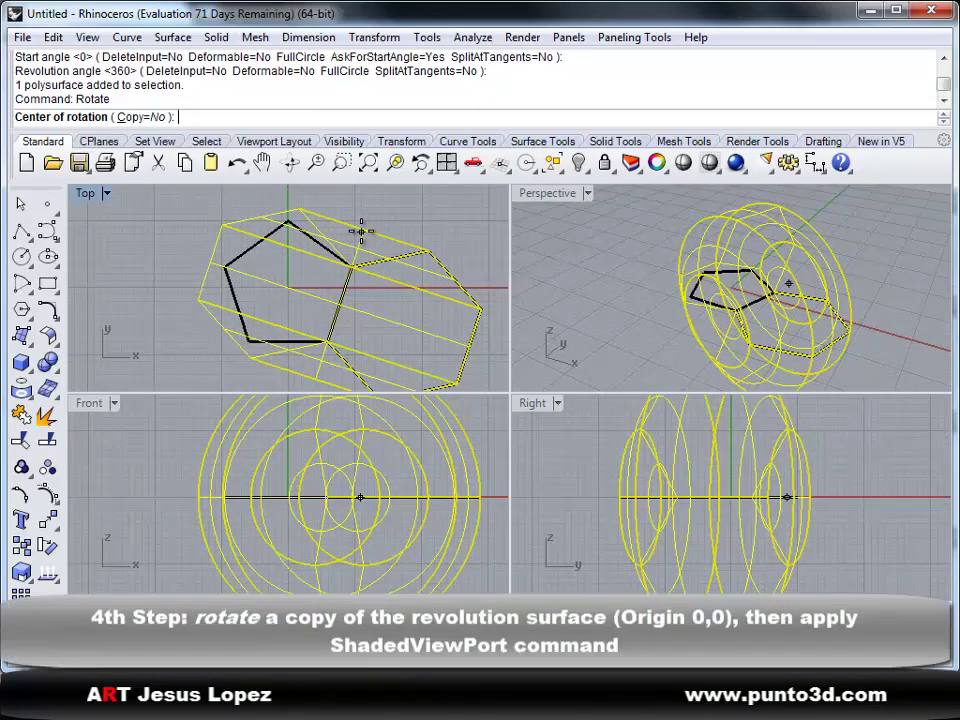
text(c)
text(0)
key(Return)
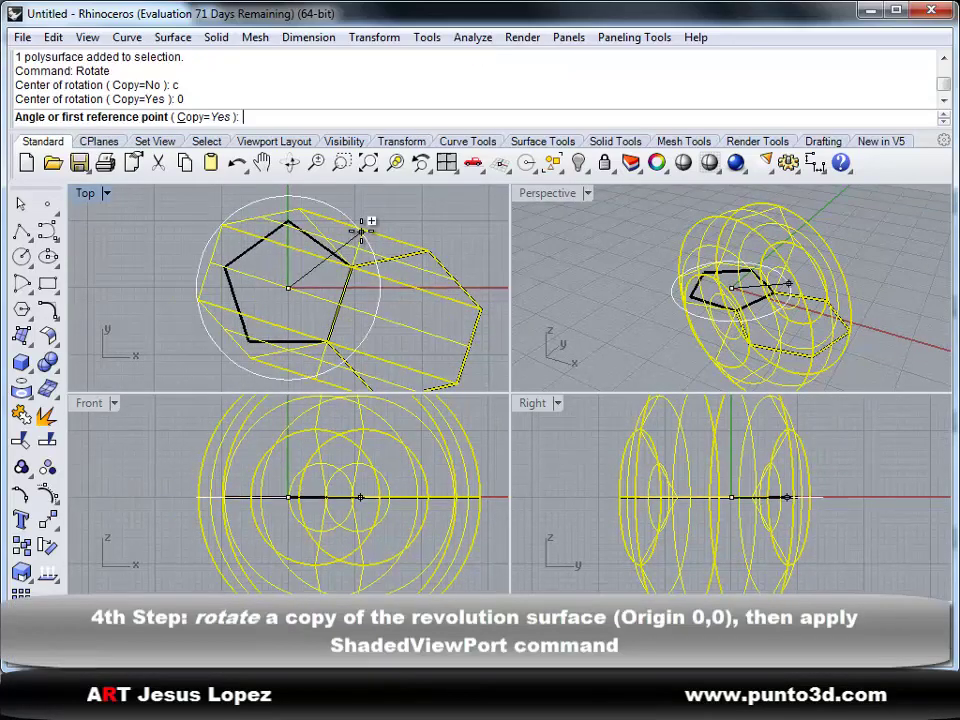
click(350, 266)
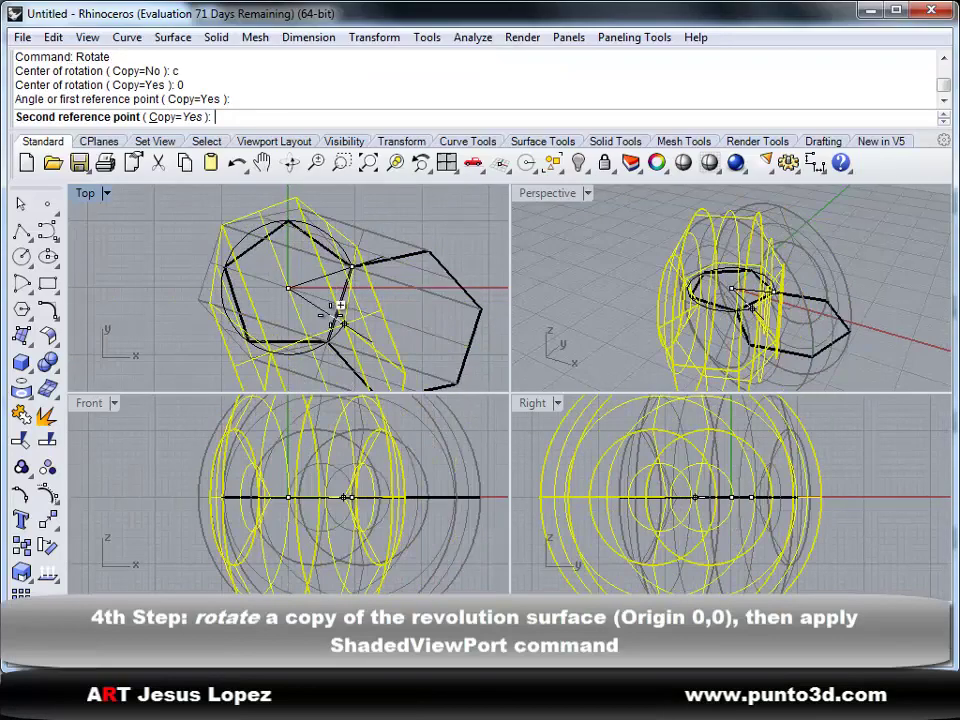
click(326, 341)
key(Return)
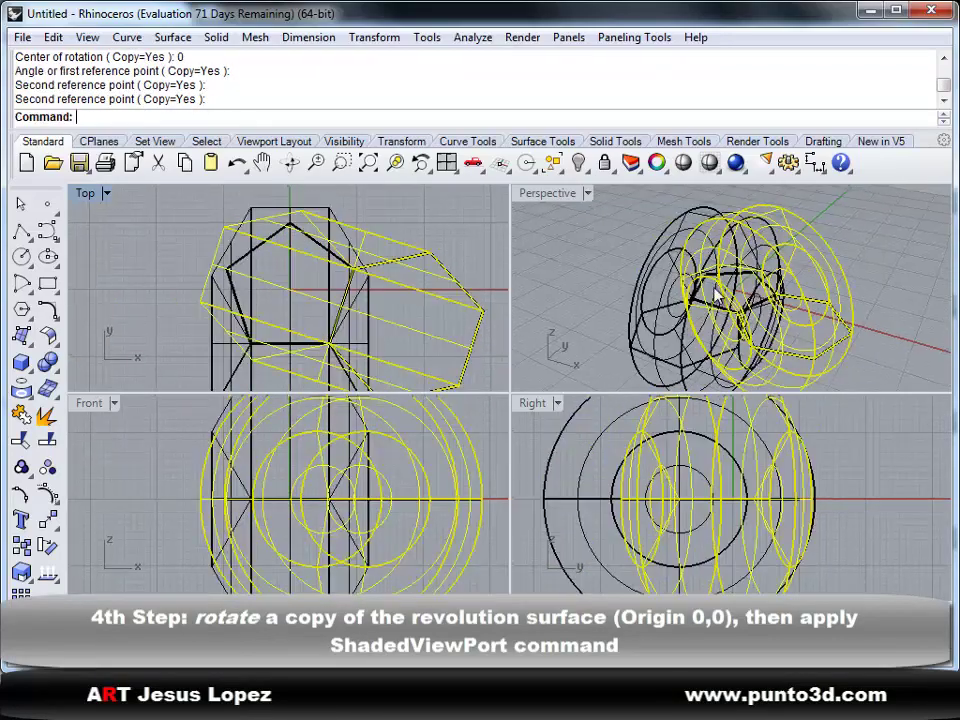
double_click(578, 204)
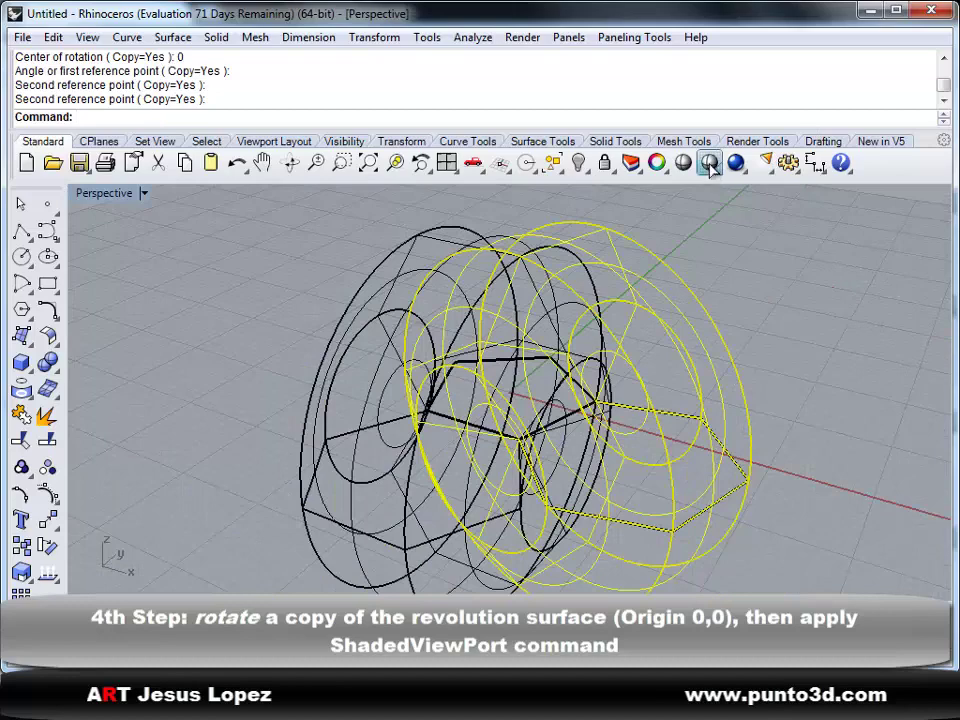
key(ctrl+alt+s)
Draw a line from the shared pentagon-hexagon corner up to the intersection of the two revolved surfaces, and delete both surfaces.
click(21, 231)
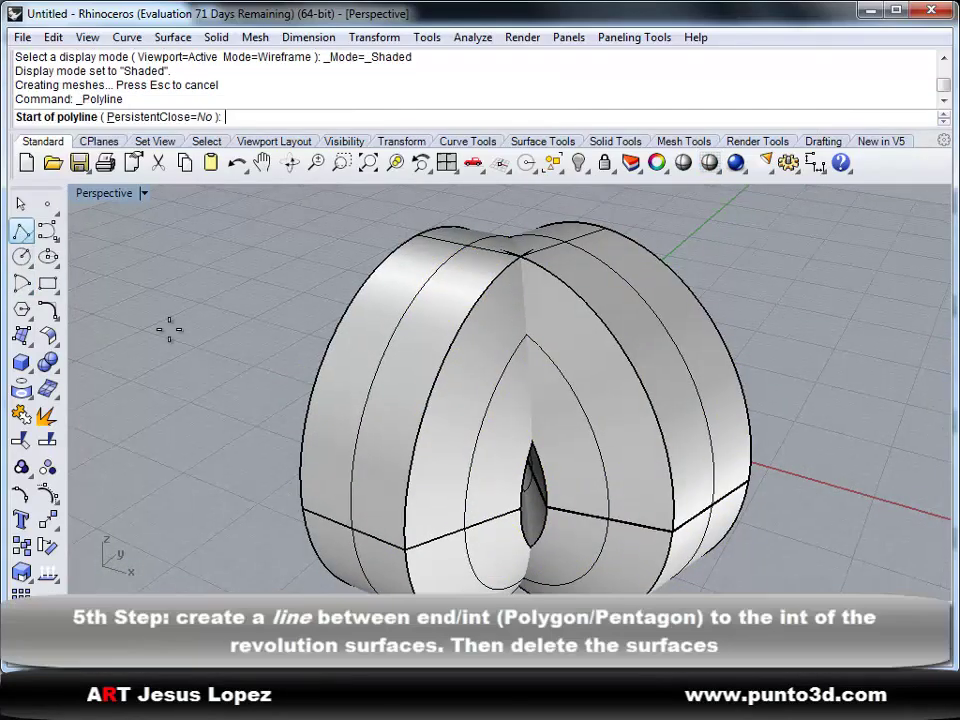
right_drag(388, 455, 385, 422)
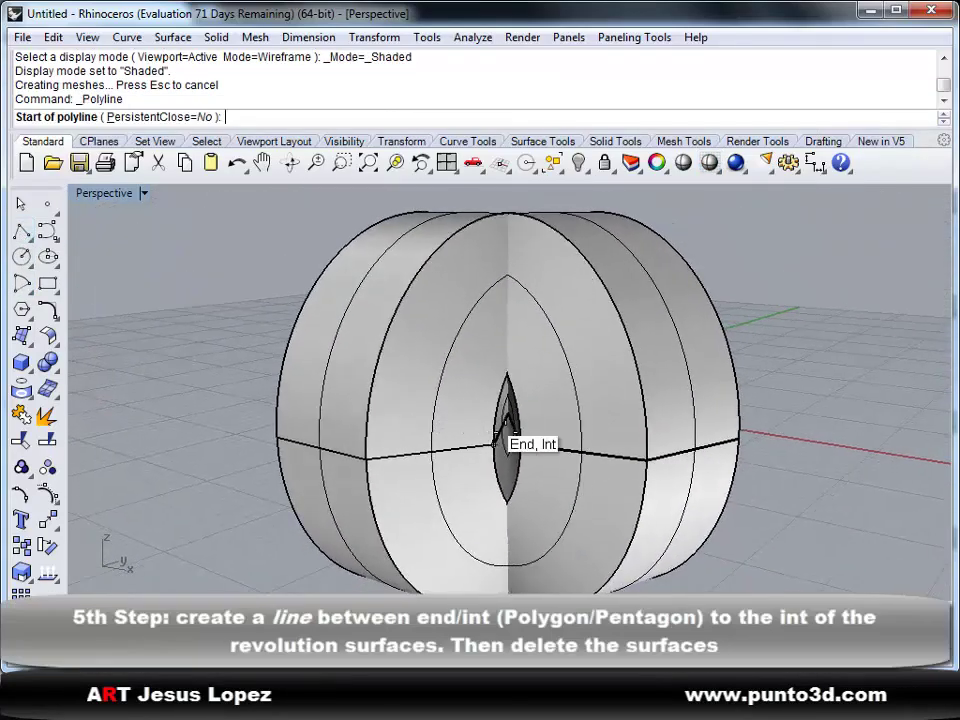
click(508, 408)
click(511, 375)
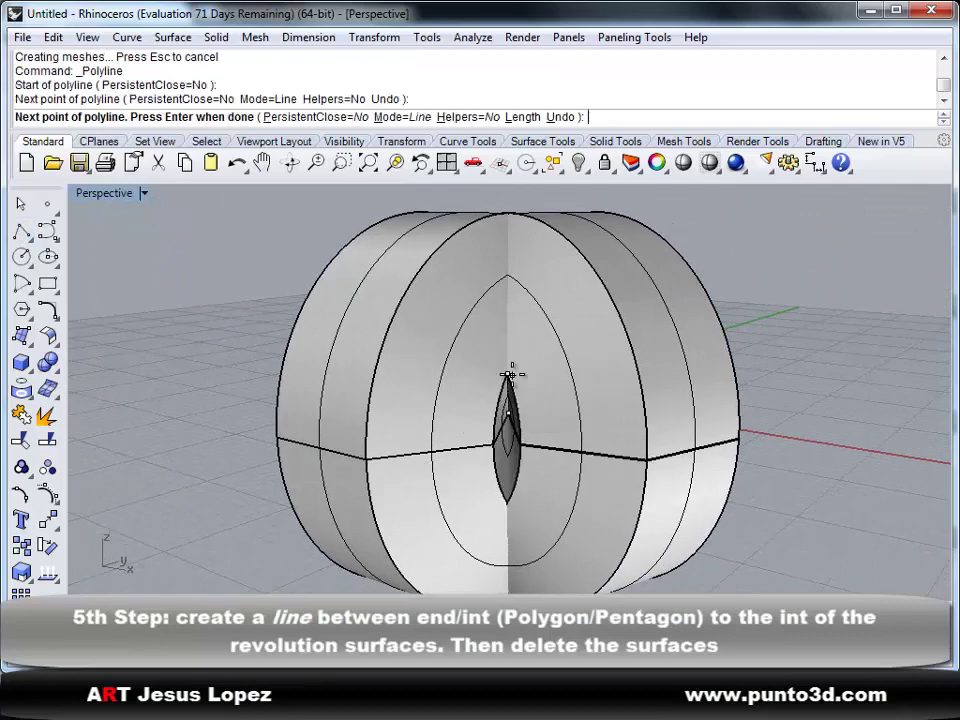
right_click(511, 375)
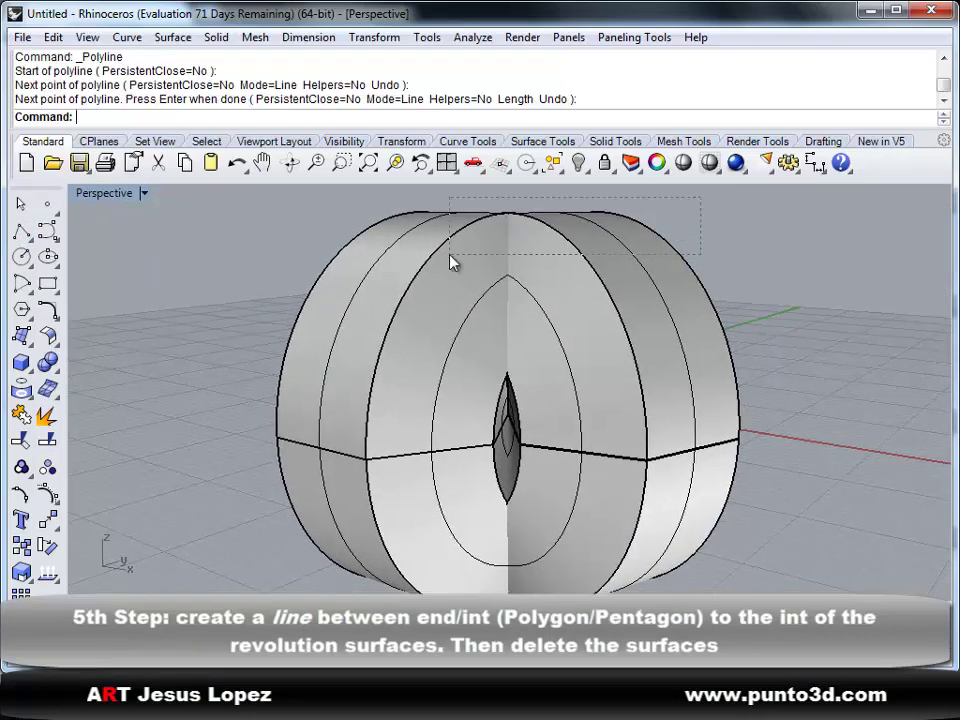
click(441, 270)
key(Delete)
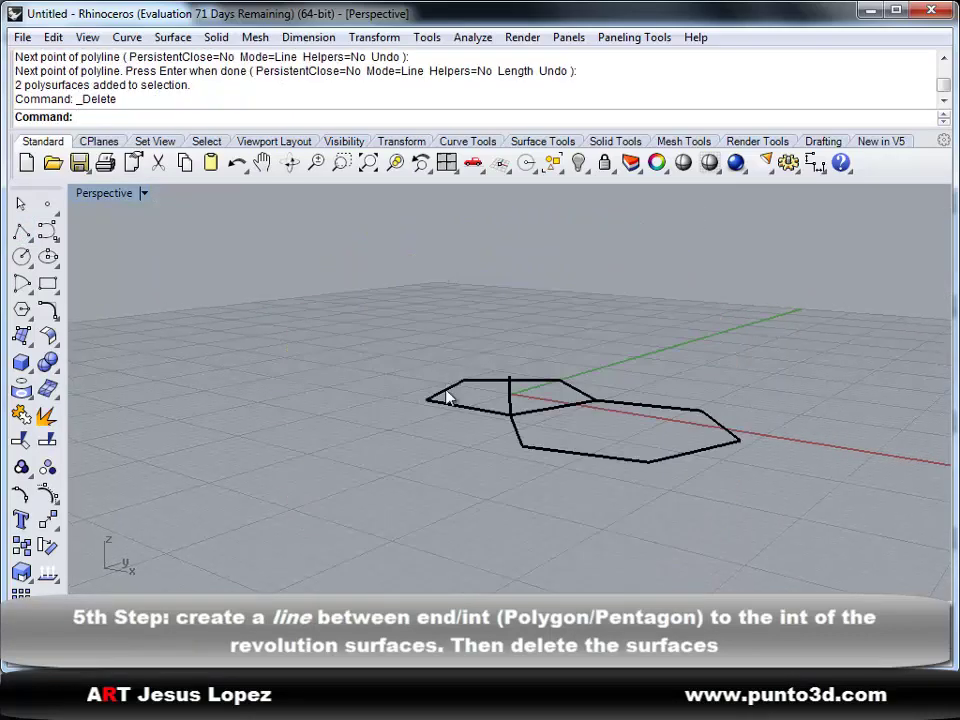
Rotate the hexagon in 3D about its shared edge with the pentagon, bringing its adjacent corner to the free end of the intersection line.
right_drag(439, 392, 546, 450)
click(558, 461)
text(Rotate3D)
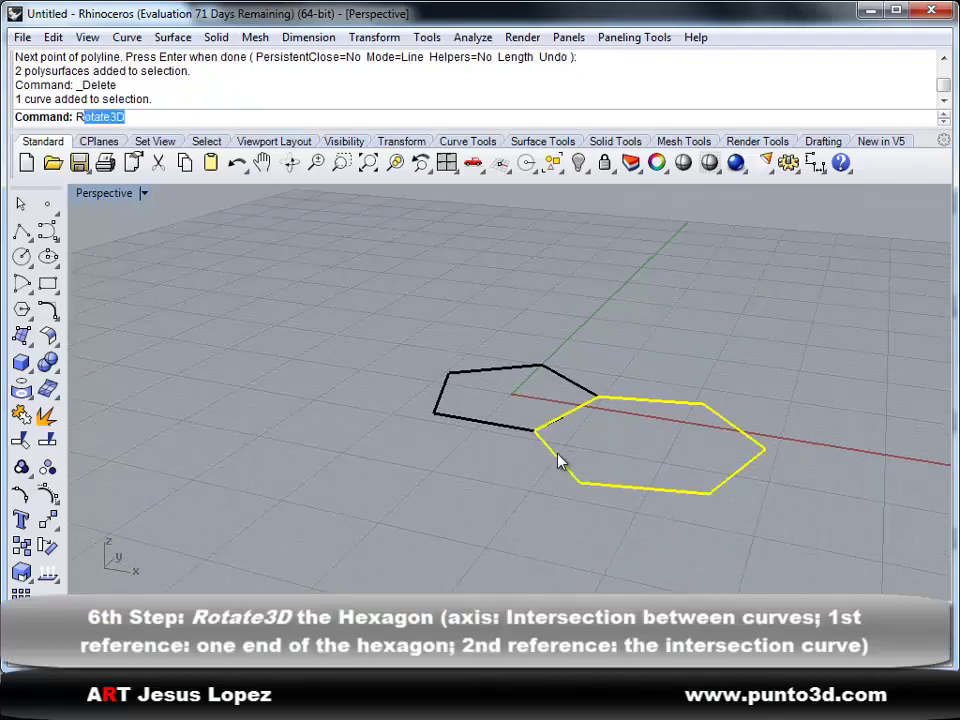
key(Return)
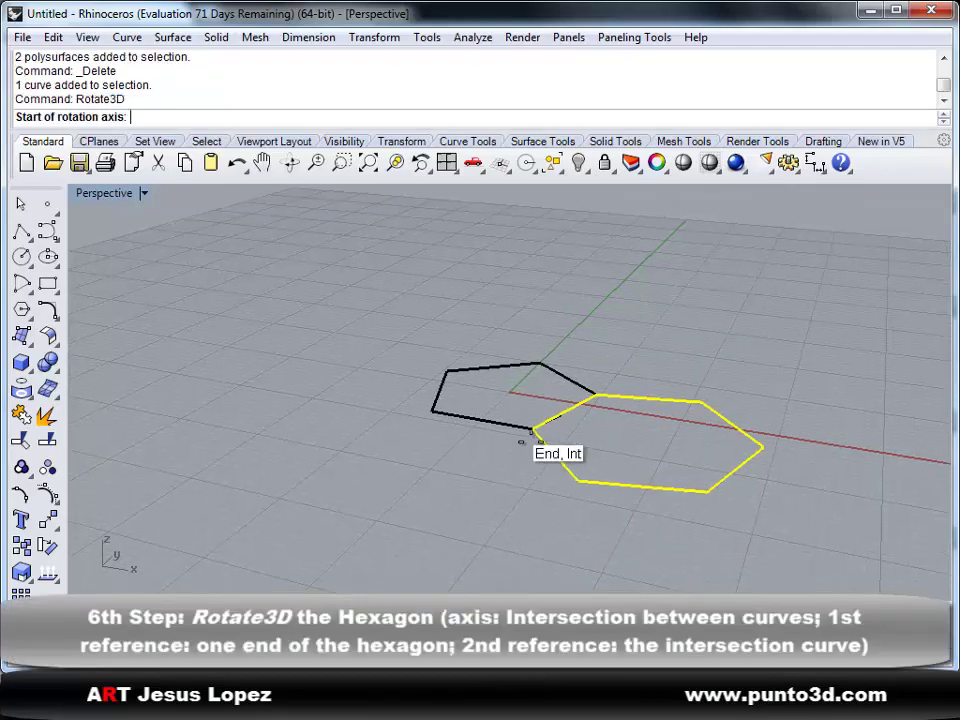
click(533, 430)
click(596, 394)
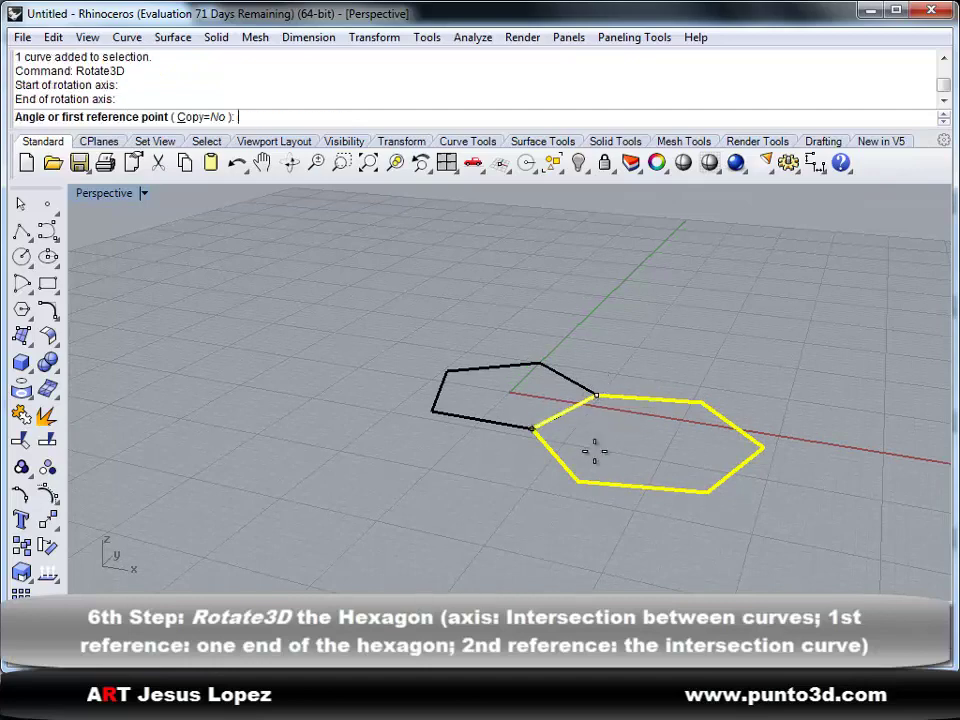
click(580, 482)
right_drag(580, 482, 600, 418)
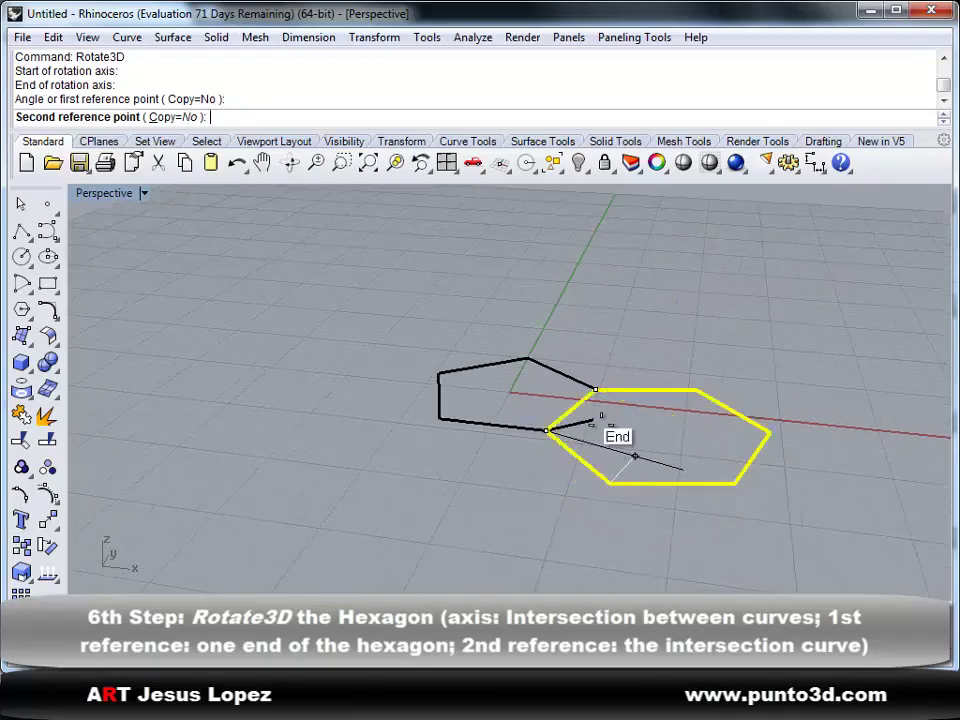
click(600, 418)
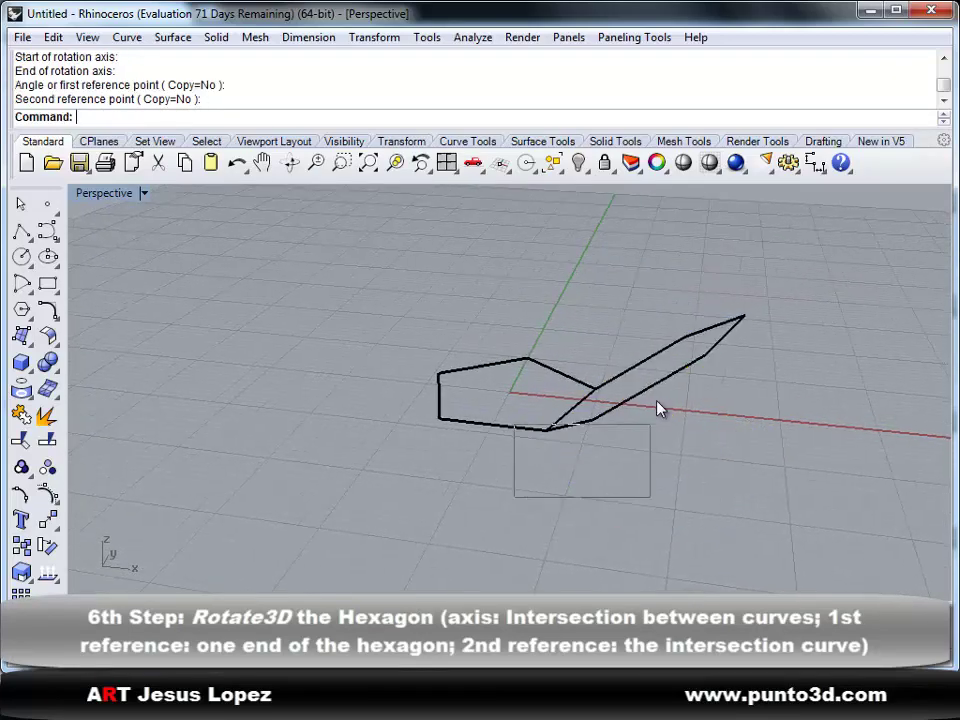
Delete the intersection line and polar-array the tilted hexagon around the origin with 5 items over 360 degrees.
drag(658, 408, 658, 408)
key(Delete)
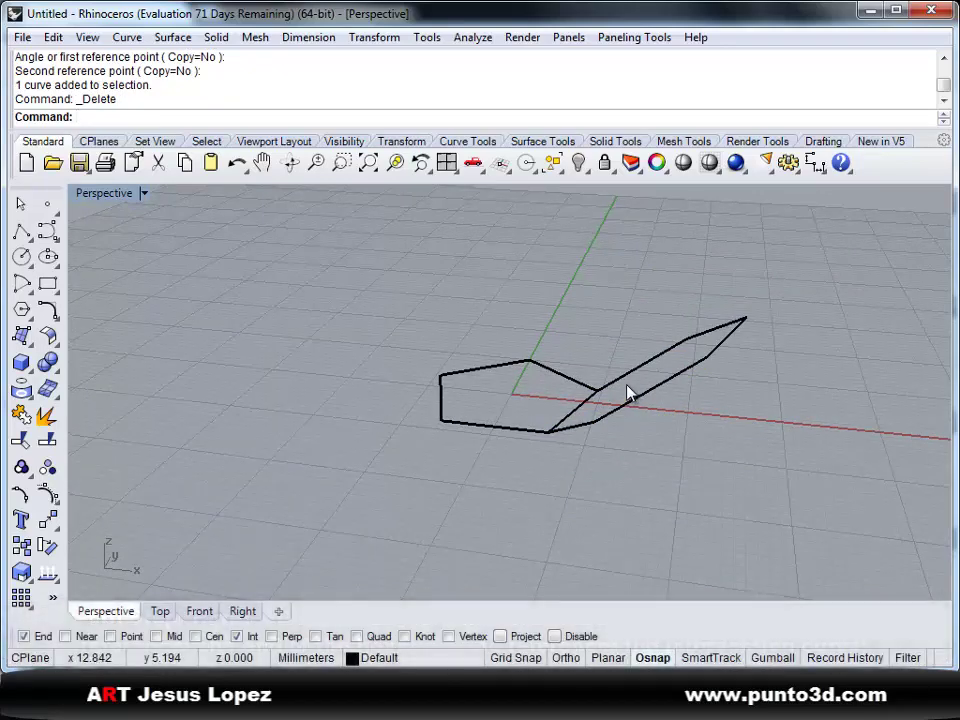
click(630, 402)
text(Array)
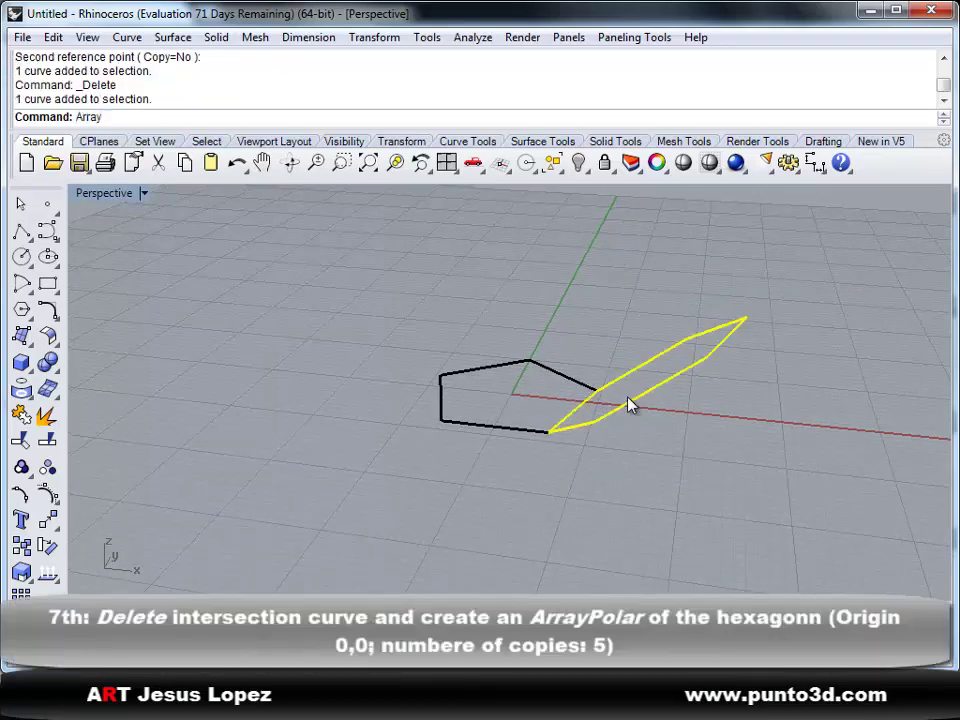
text(Polar)
key(Return)
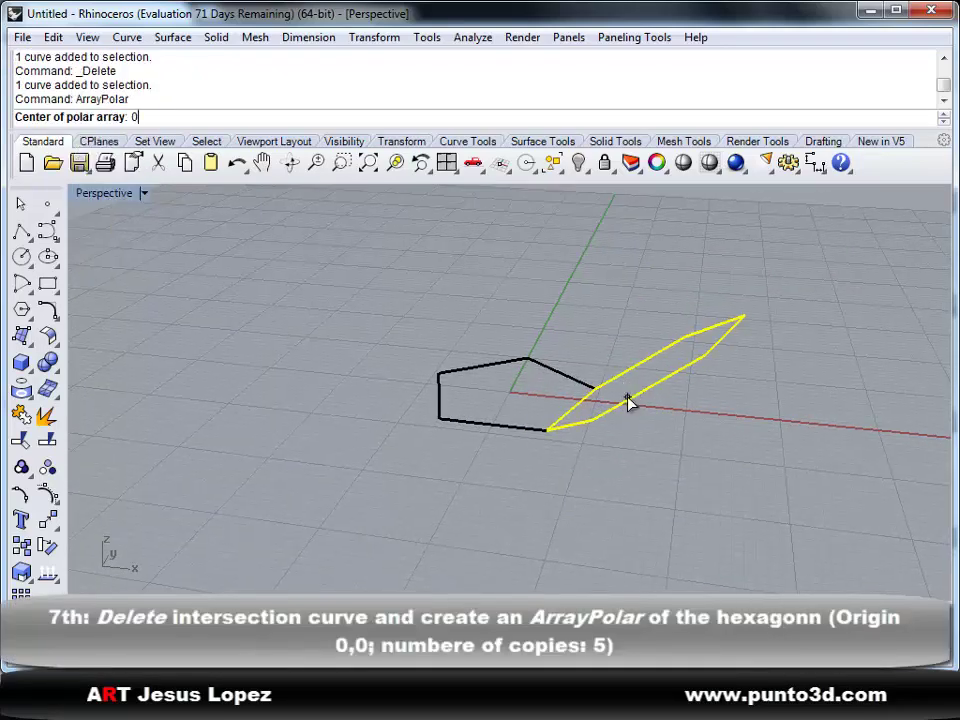
text(0)
key(Return)
key(Return)
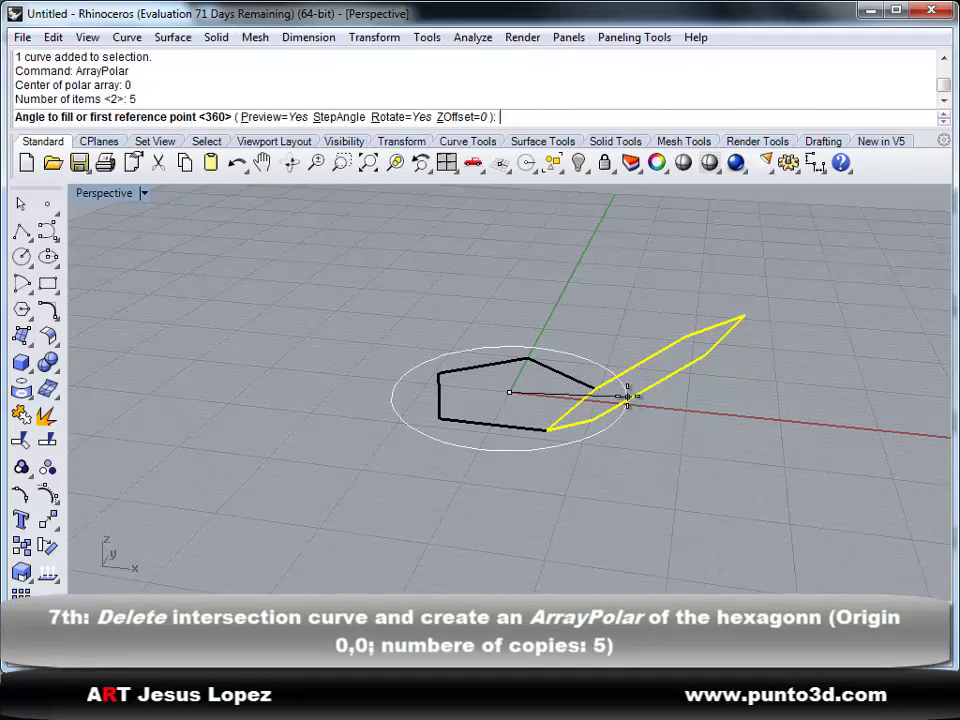
key(Return)
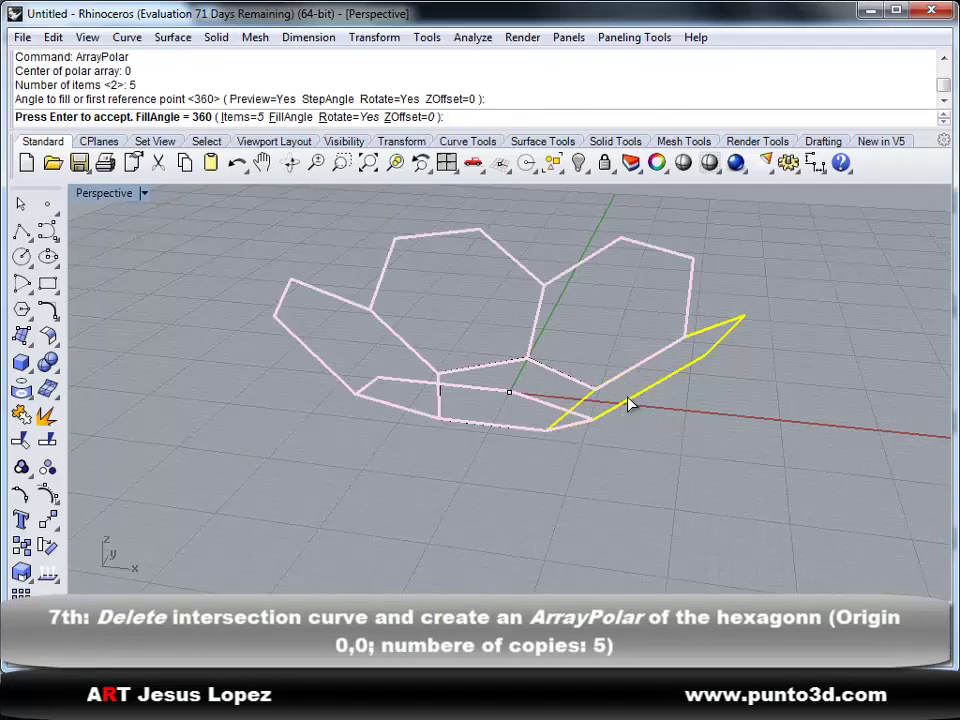
key(Return)
Orient a copy of the base pentagon without scaling, aligning one of its edges with a hexagon's free edge beside the neighbouring hexagon.
right_drag(643, 521, 530, 463)
click(503, 424)
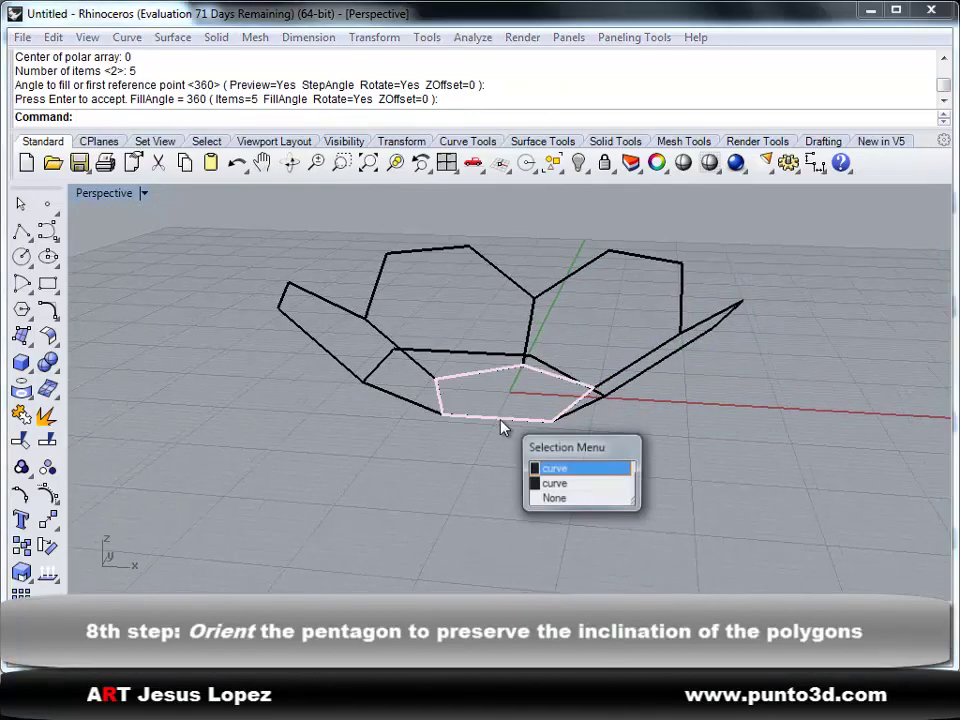
click(565, 469)
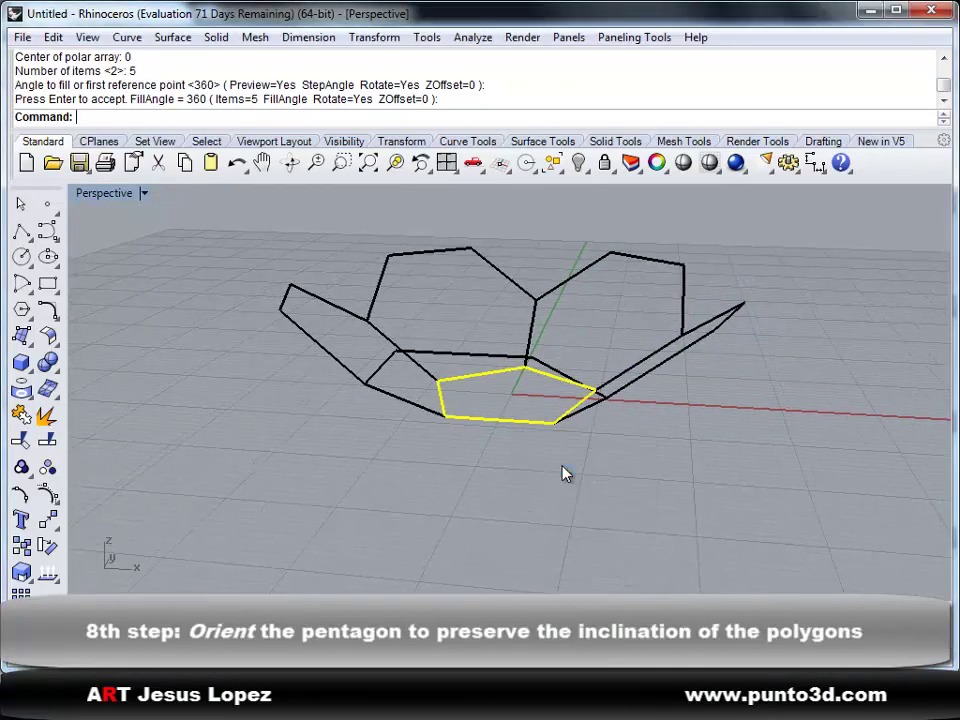
text(Orient)
key(Return)
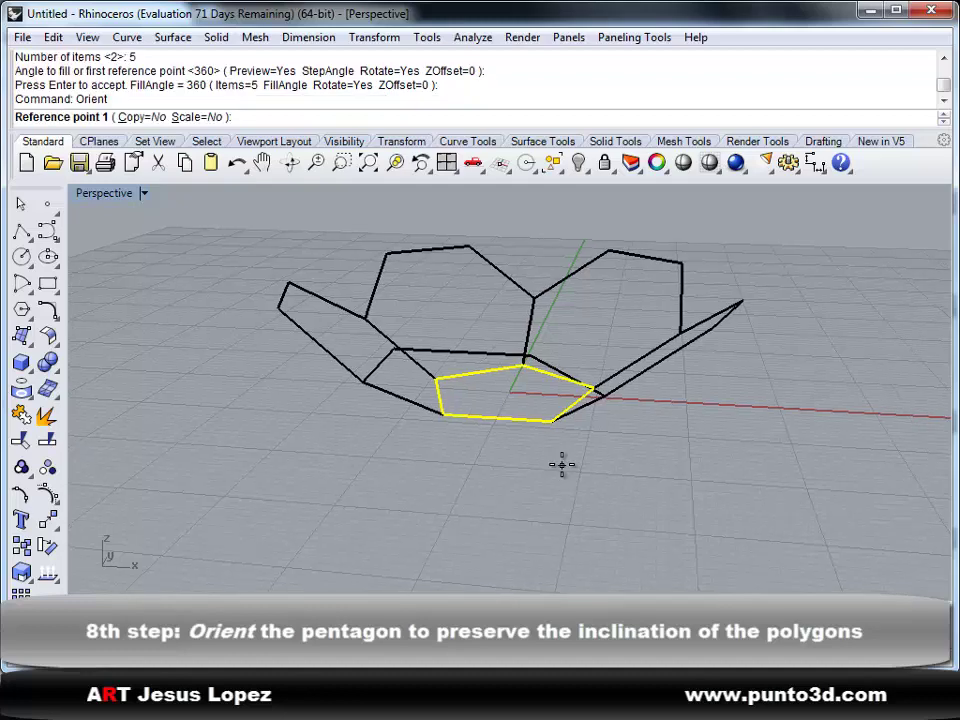
click(131, 117)
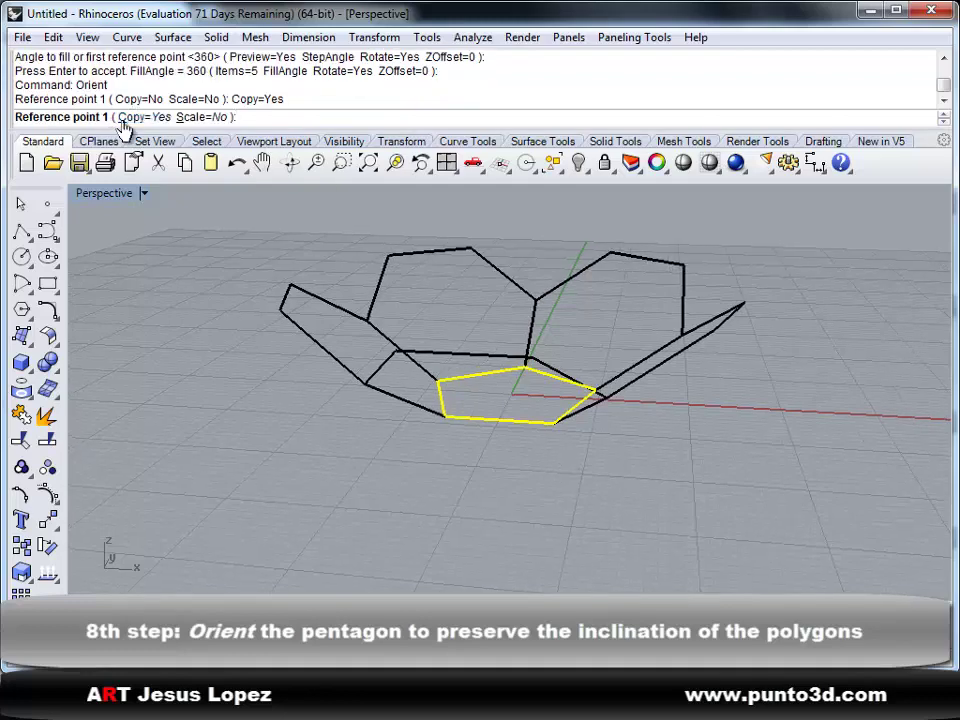
click(426, 427)
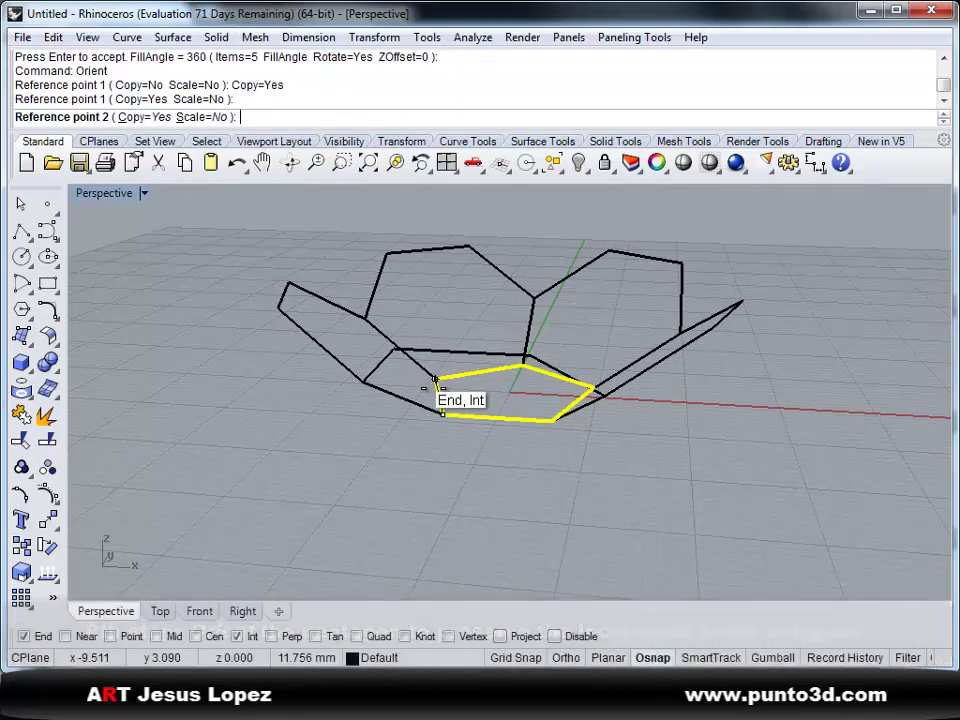
click(435, 382)
click(363, 381)
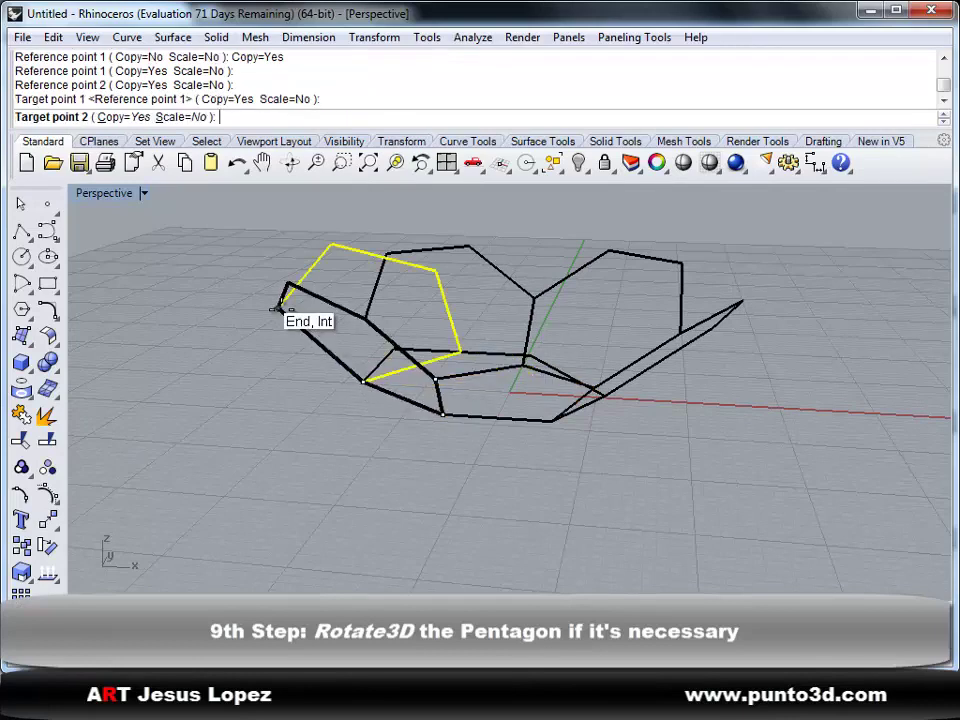
click(279, 307)
key(Return)
key(Escape)
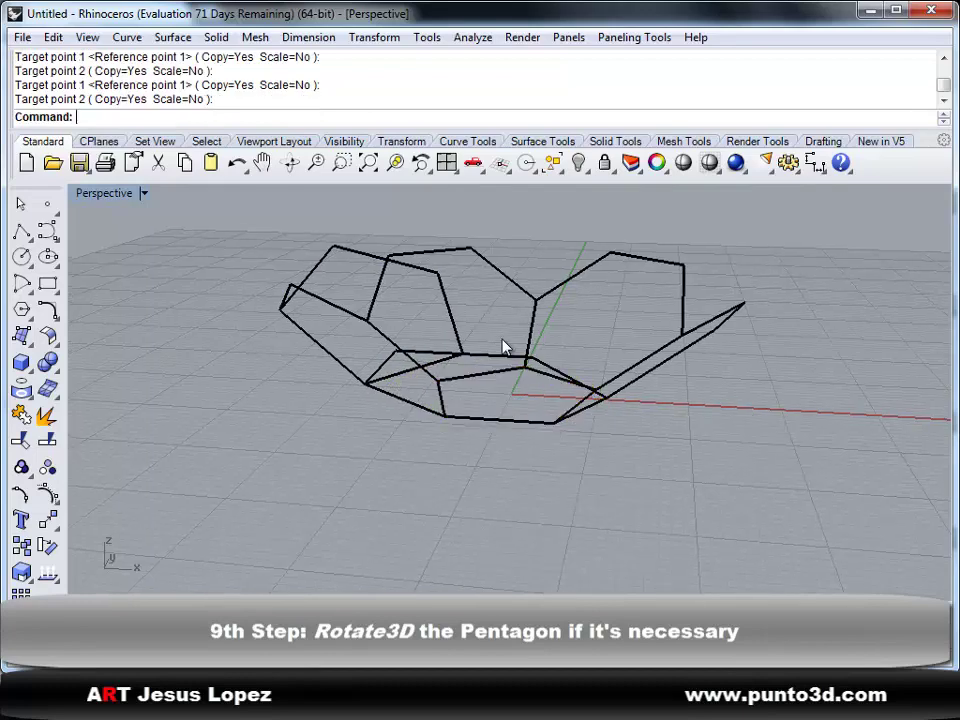
Rotate the copied pentagon in 3D about the edge it shares with the hexagon, bringing its adjacent corner to the neighbouring hexagon's corner.
right_drag(504, 347, 465, 321)
click(450, 322)
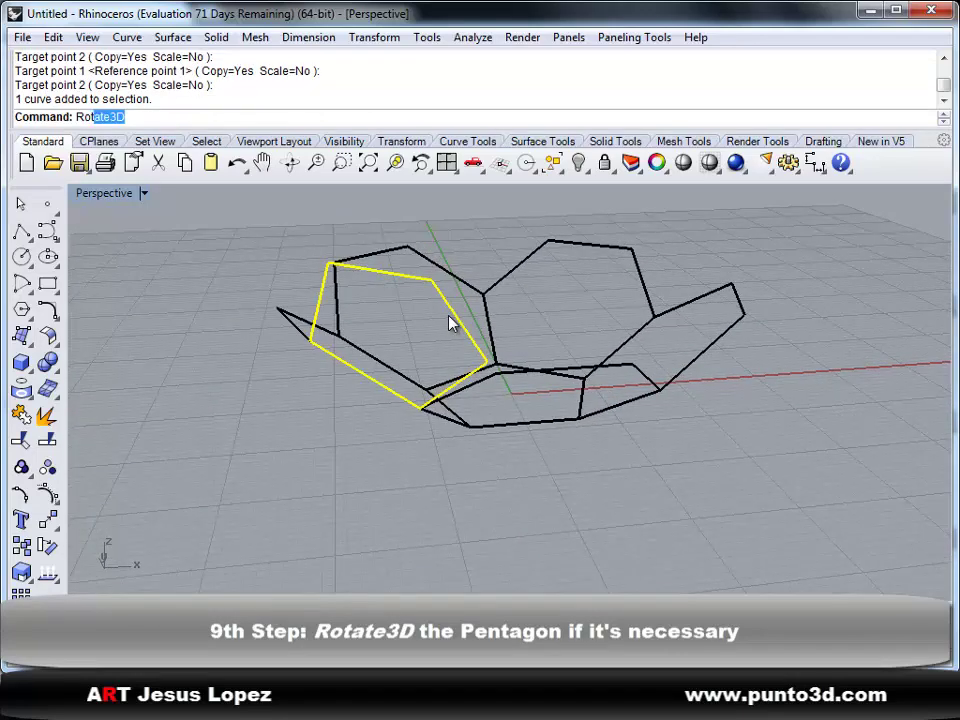
text(3D)
key(Return)
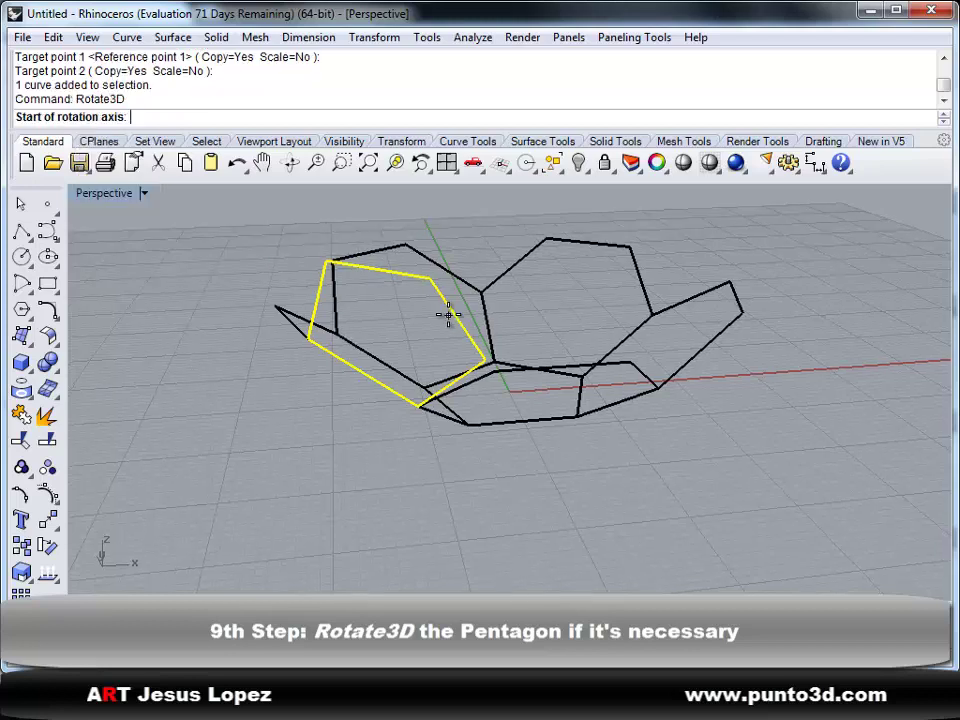
click(305, 339)
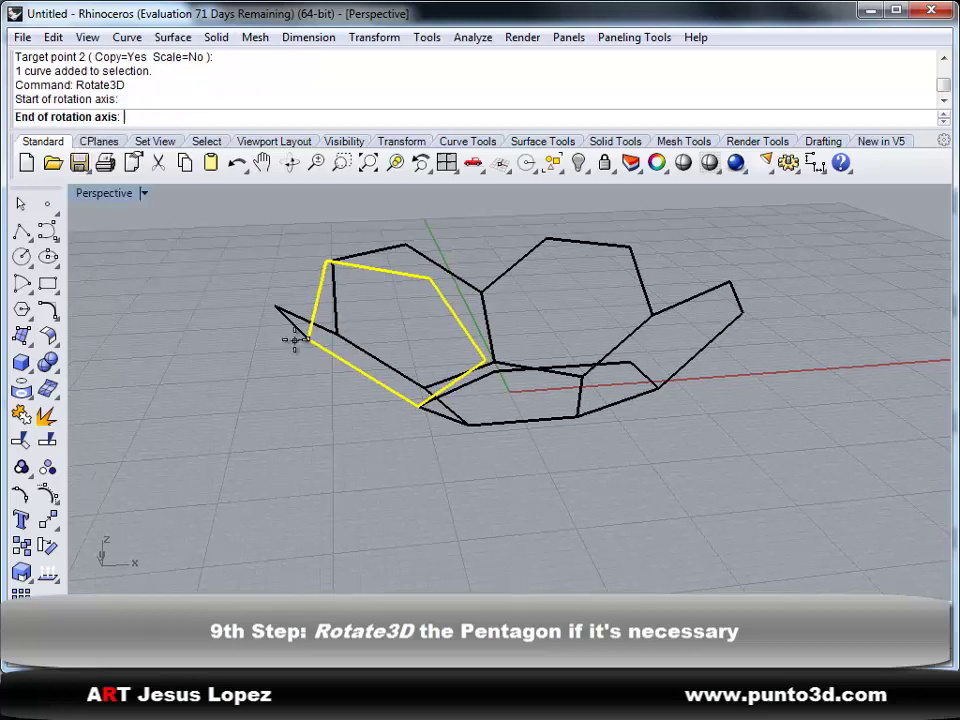
click(420, 404)
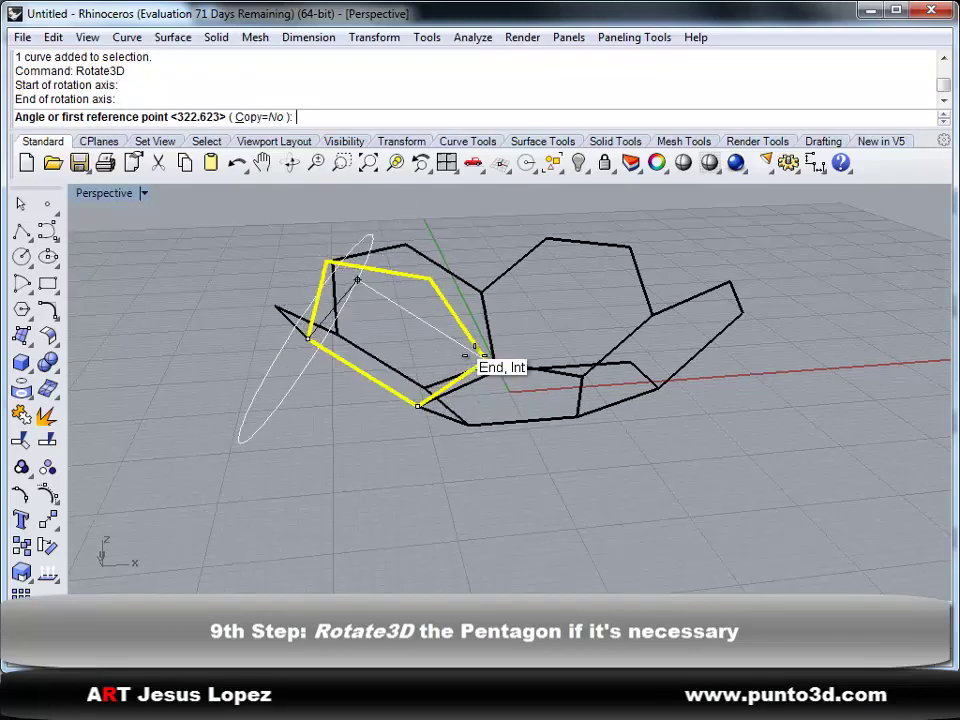
right_drag(471, 446, 519, 369)
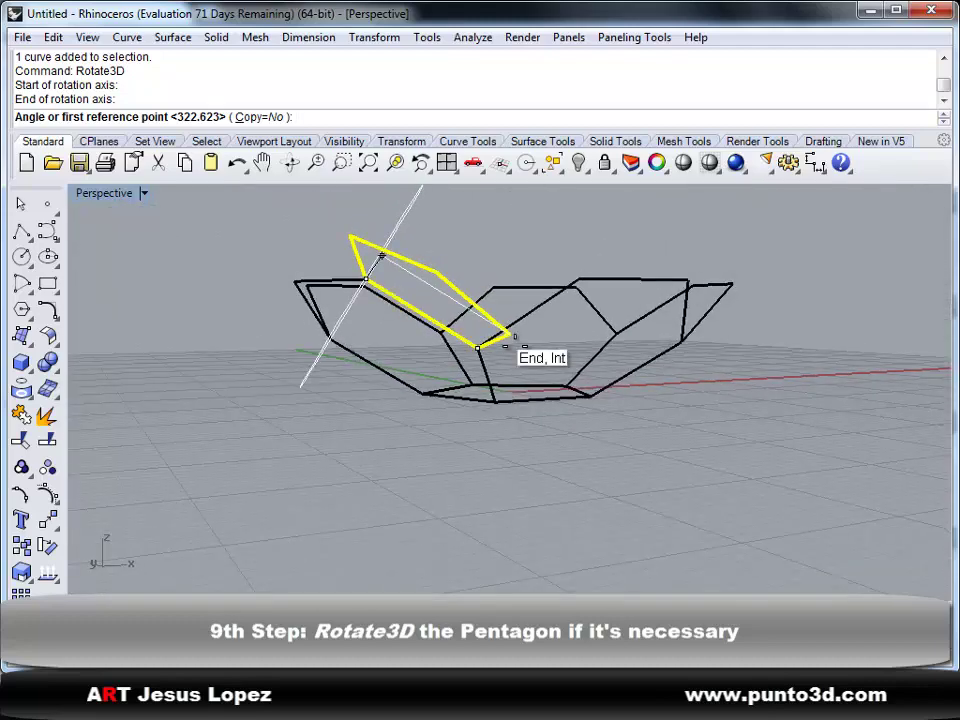
click(506, 340)
click(580, 279)
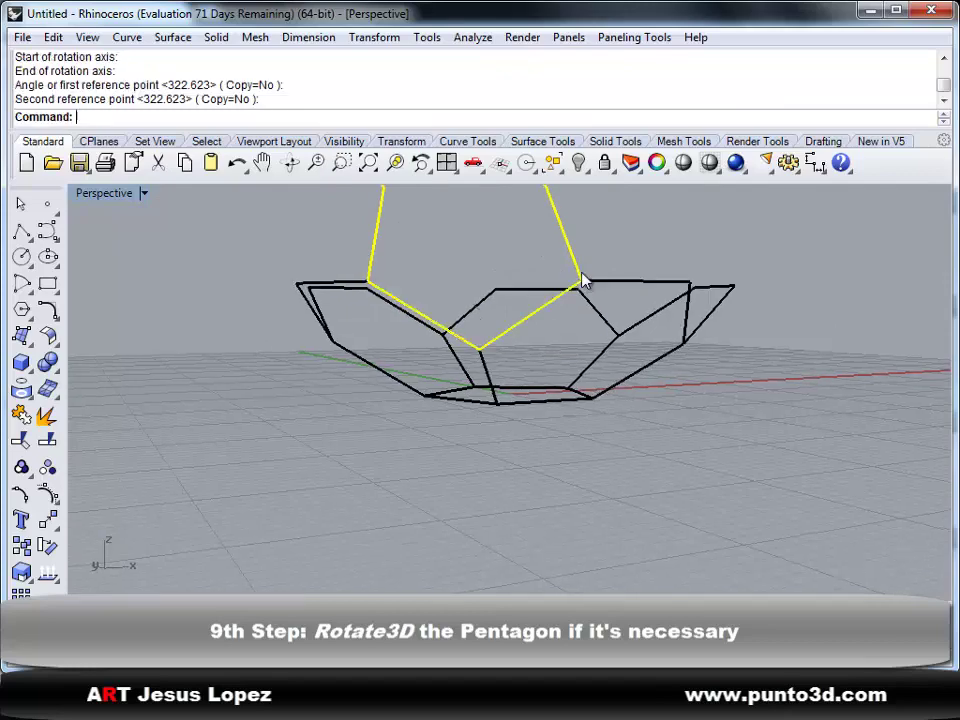
Polar-array the tilted pentagon around the origin with 5 items over 360 degrees.
right_drag(630, 234, 538, 221)
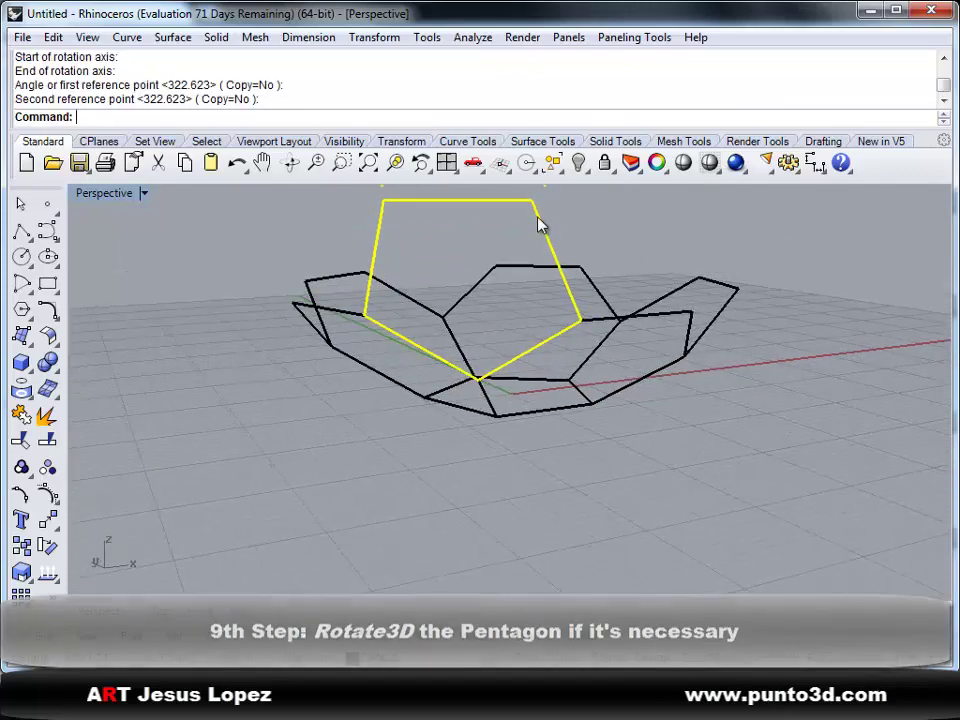
text(ArrayPolar)
key(Return)
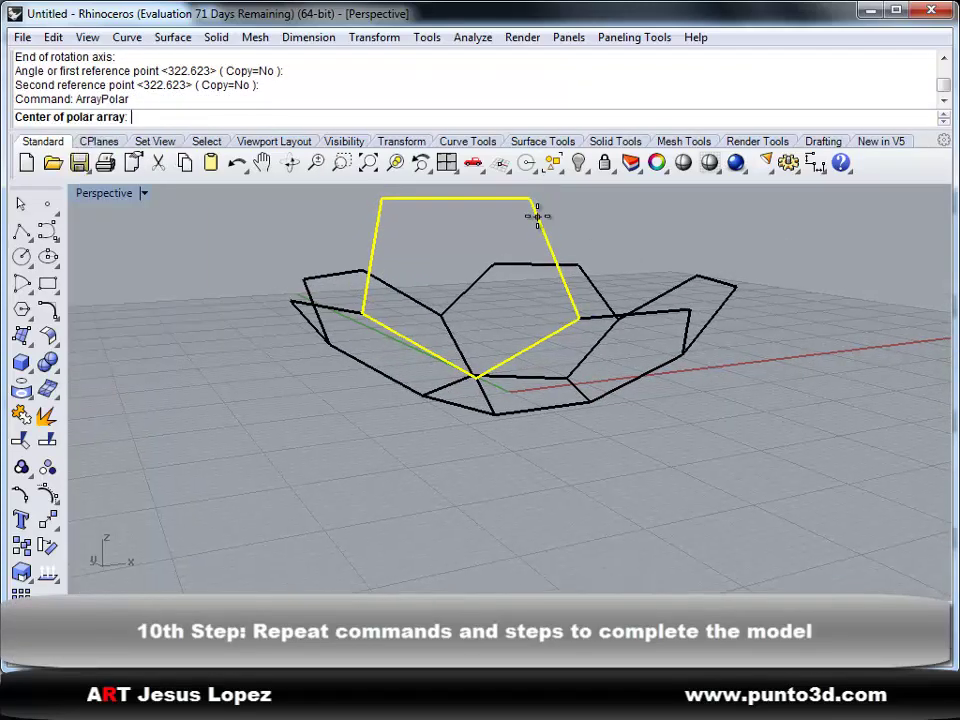
text(0)
key(Return)
key(Return)
key(Return)
key(Return)
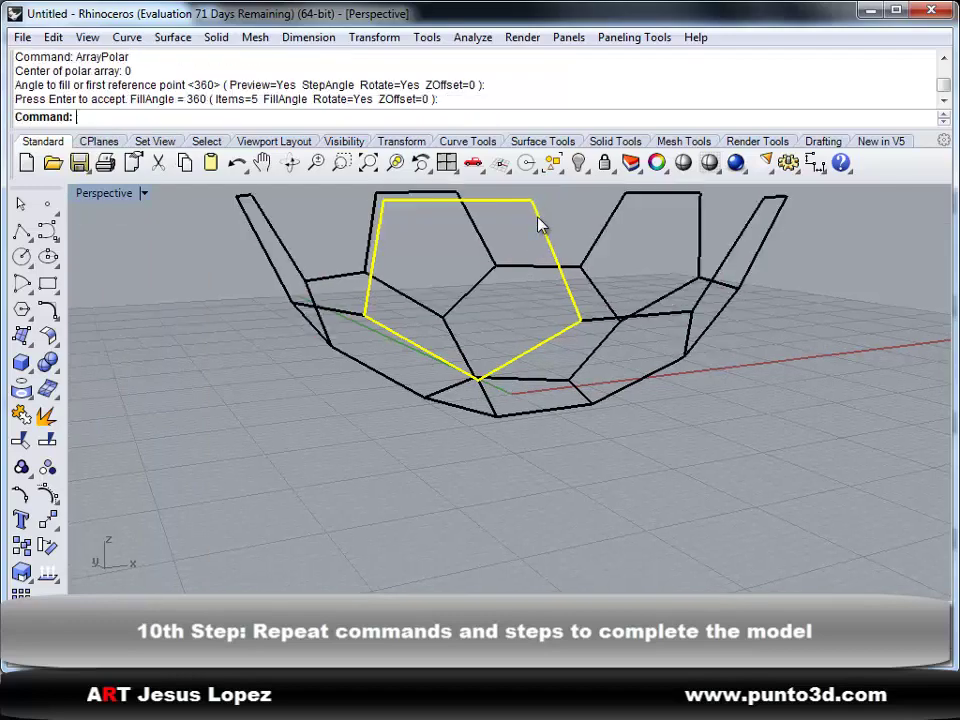
Rotate a copy of a lower hexagon in 3D about its outer edge, bringing its adjacent corner to the upper corner of the neighbouring pentagon.
right_drag(536, 221, 591, 261)
click(591, 261)
right_click(591, 261)
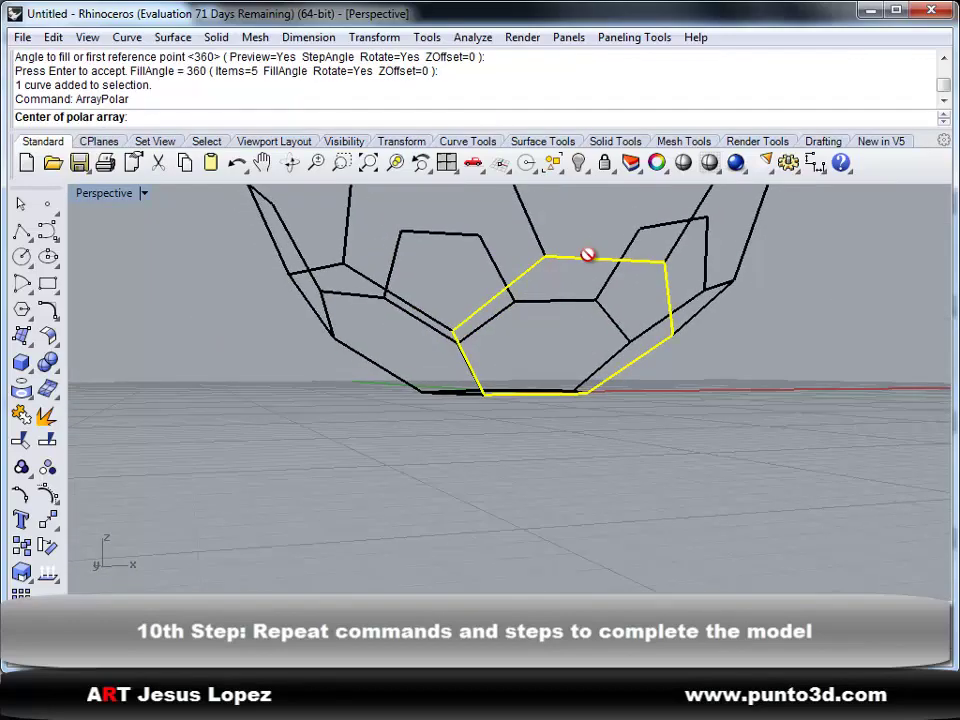
text(Rotate3D)
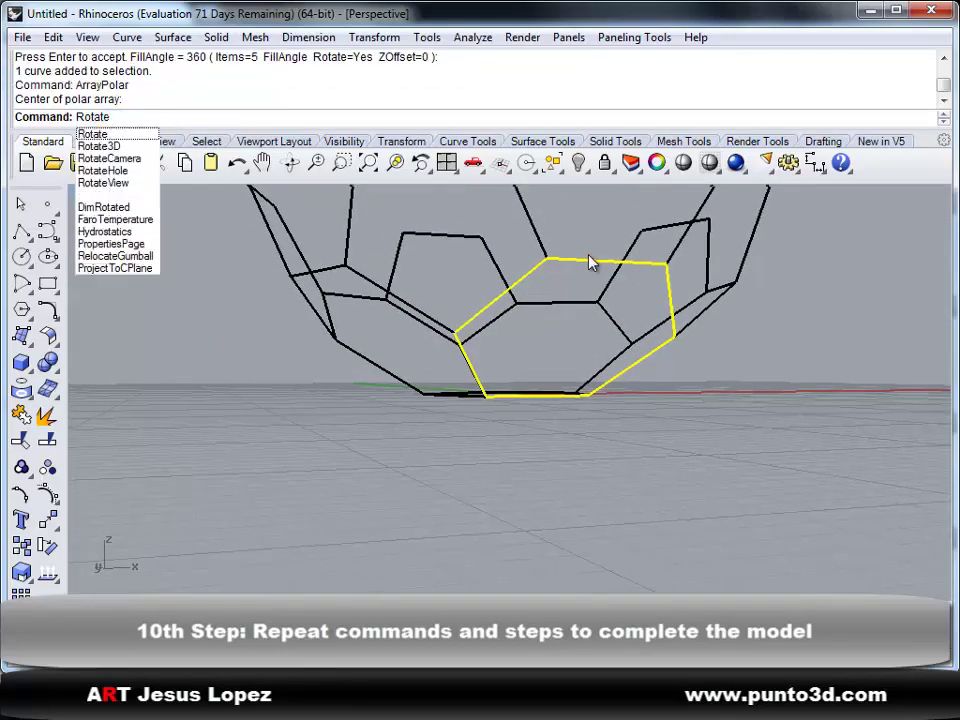
key(Return)
click(543, 258)
click(656, 261)
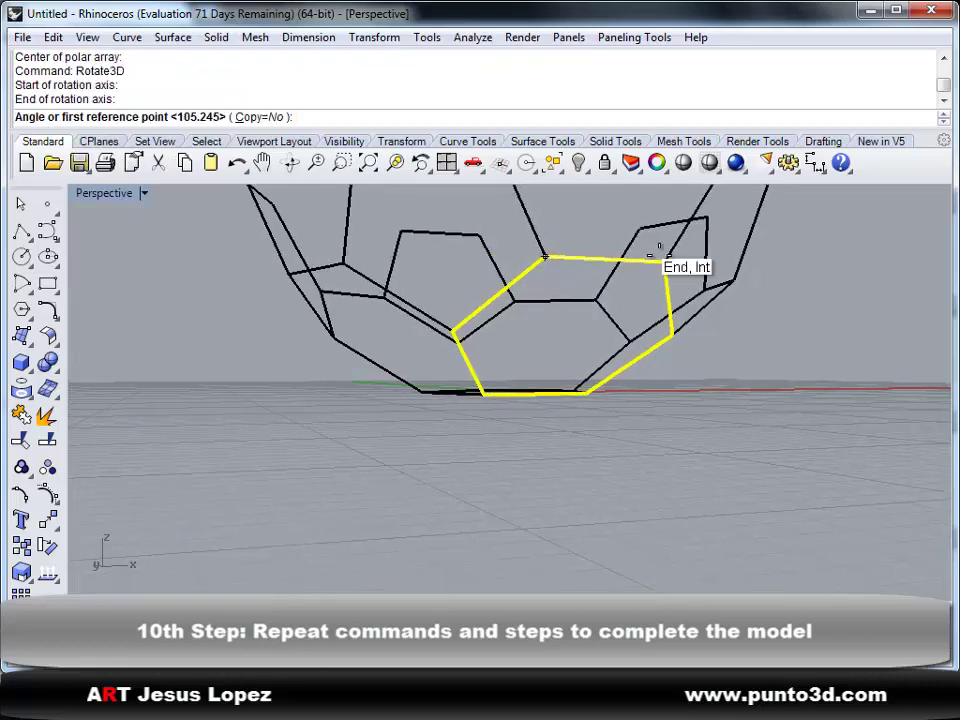
click(253, 117)
right_drag(500, 330, 541, 443)
click(427, 440)
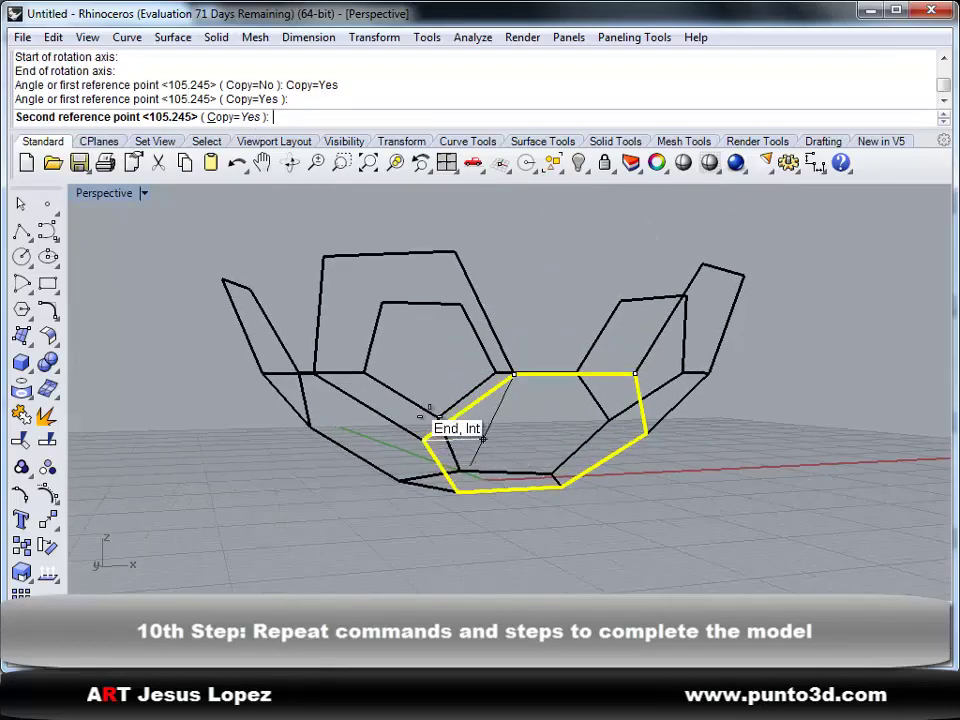
click(456, 251)
Polar-array the new second-ring hexagon around the origin with 5 items over 360 degrees.
click(487, 214)
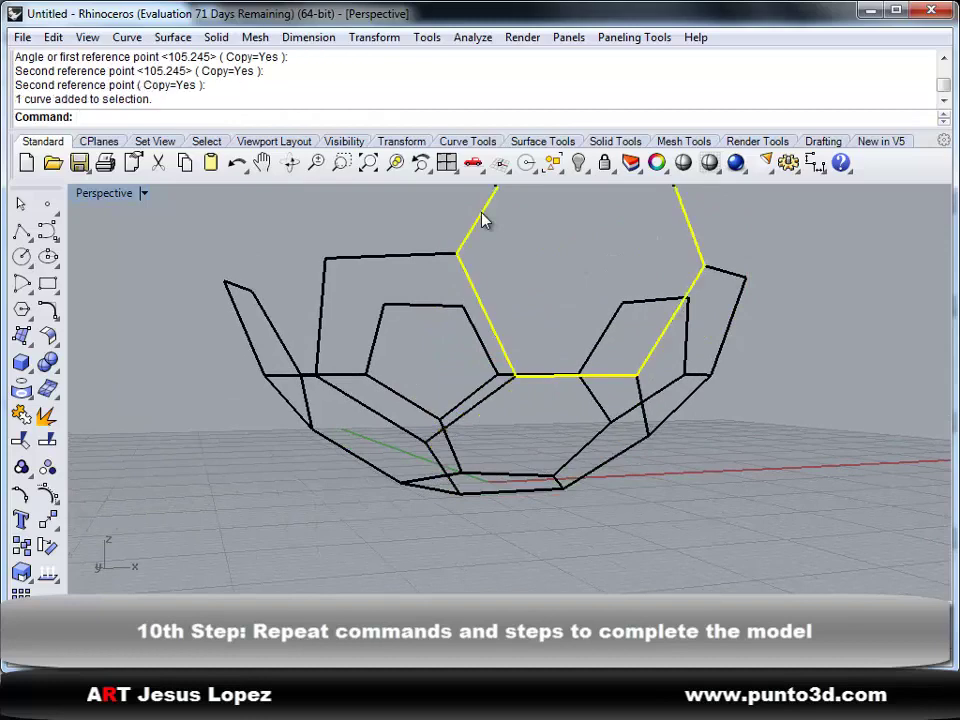
text(ArrayPolar)
key(Return)
text(0)
key(Return)
key(Return)
key(Return)
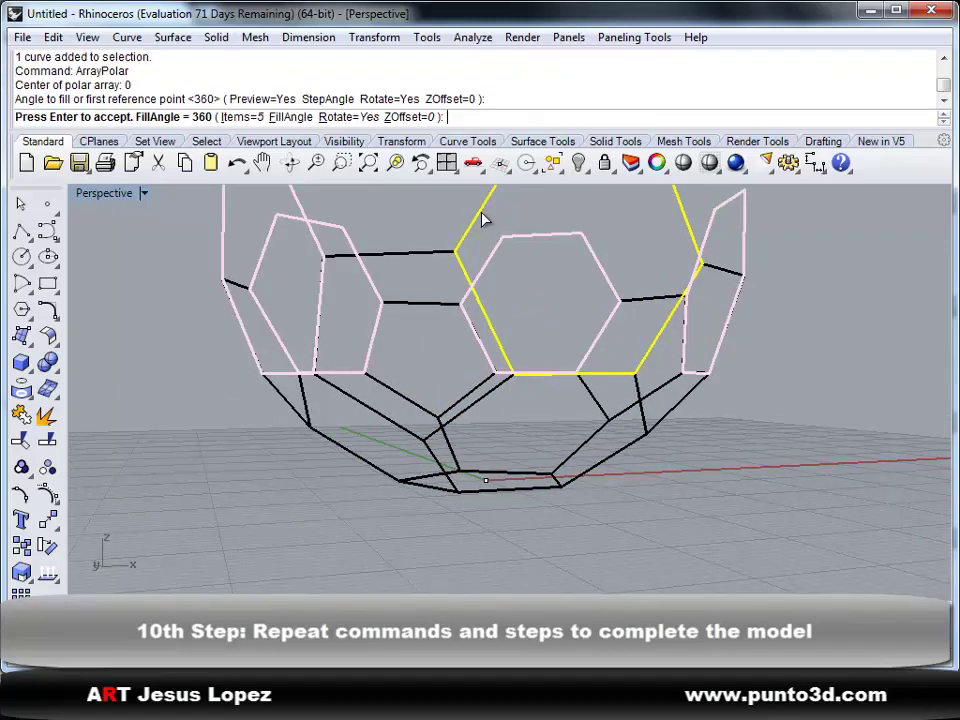
key(Return)
Rotate a copy of a second-ring hexagon in 3D about its upper side edge so it meets the adjacent hexagon across the pentagon.
right_drag(489, 214, 679, 301)
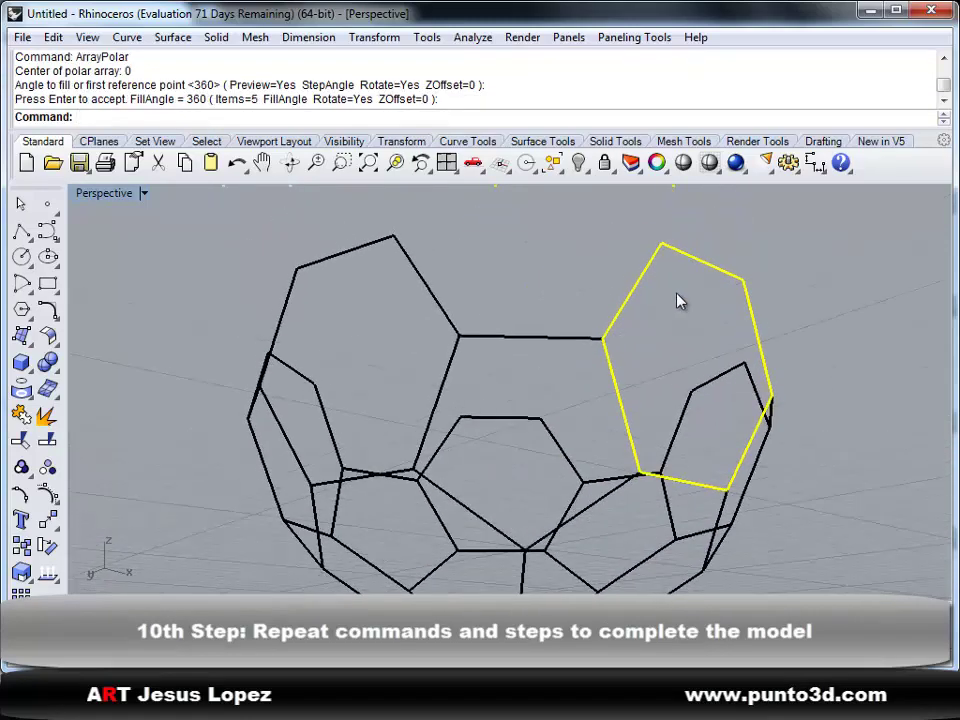
text(Rota)
key(Return)
click(604, 339)
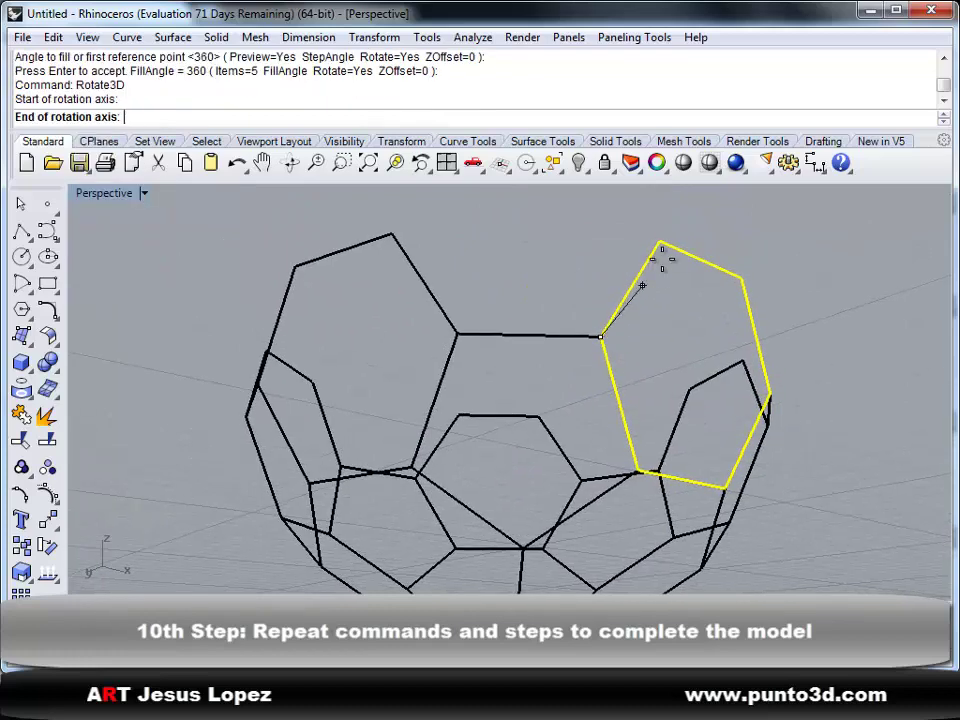
click(663, 243)
click(638, 468)
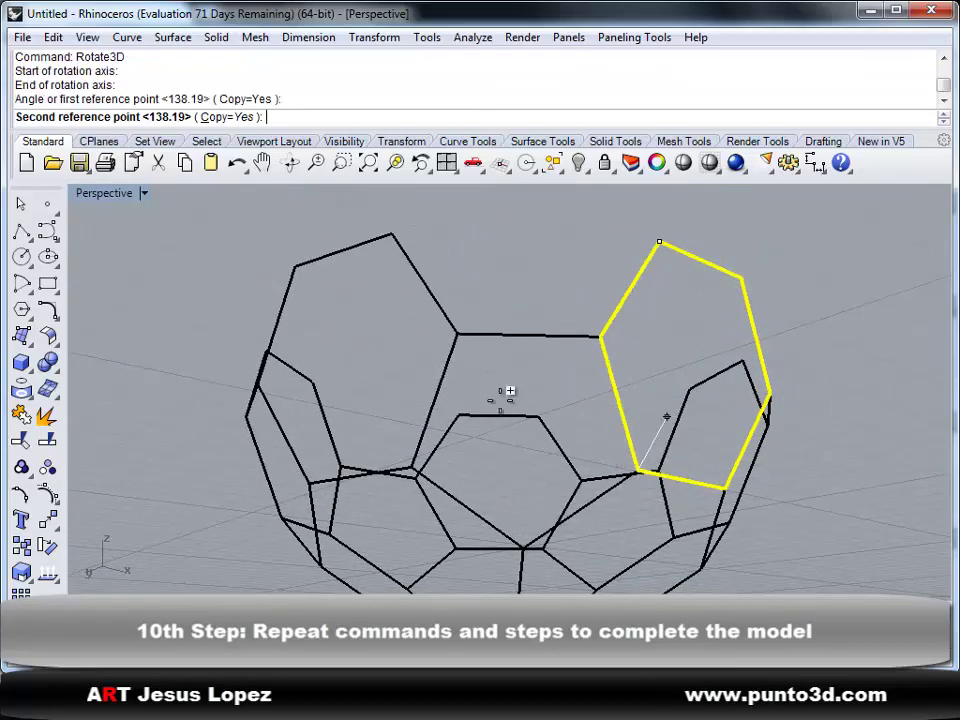
click(457, 333)
key(Return)
Polar-array the hexagon above the pentagon around the origin with 5 items over 360 degrees.
click(420, 209)
text(Arra)
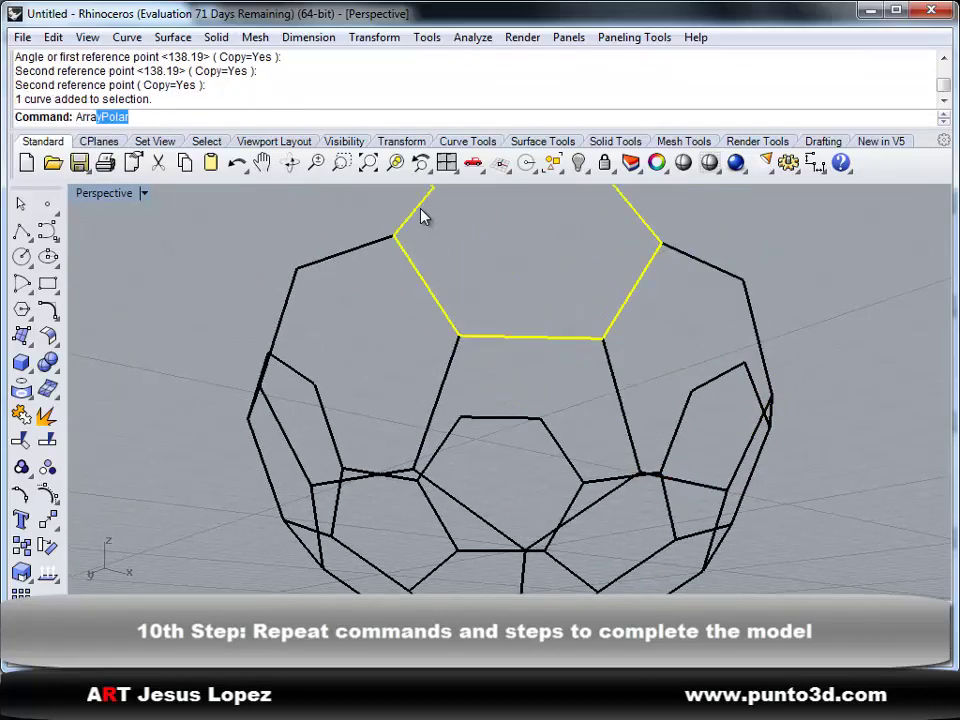
key(Return)
text(0)
key(Return)
key(Return)
key(Return)
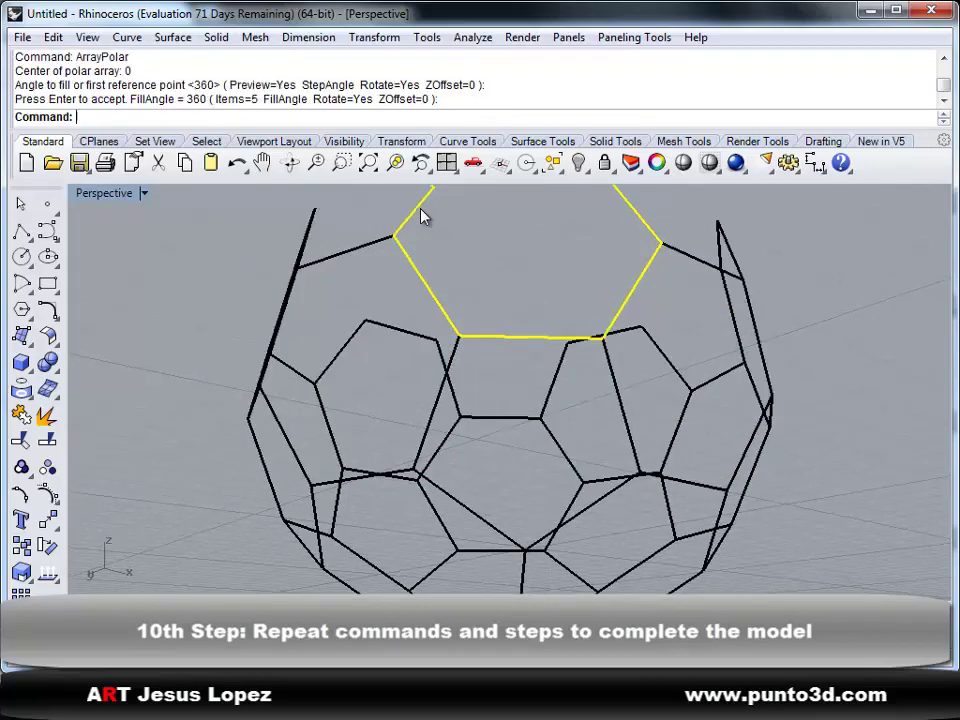
key(Return)
Orient a copy of a tilted pentagon, aligning its upper edge with the upper edge of a second-ring hexagon.
right_drag(424, 210, 379, 405)
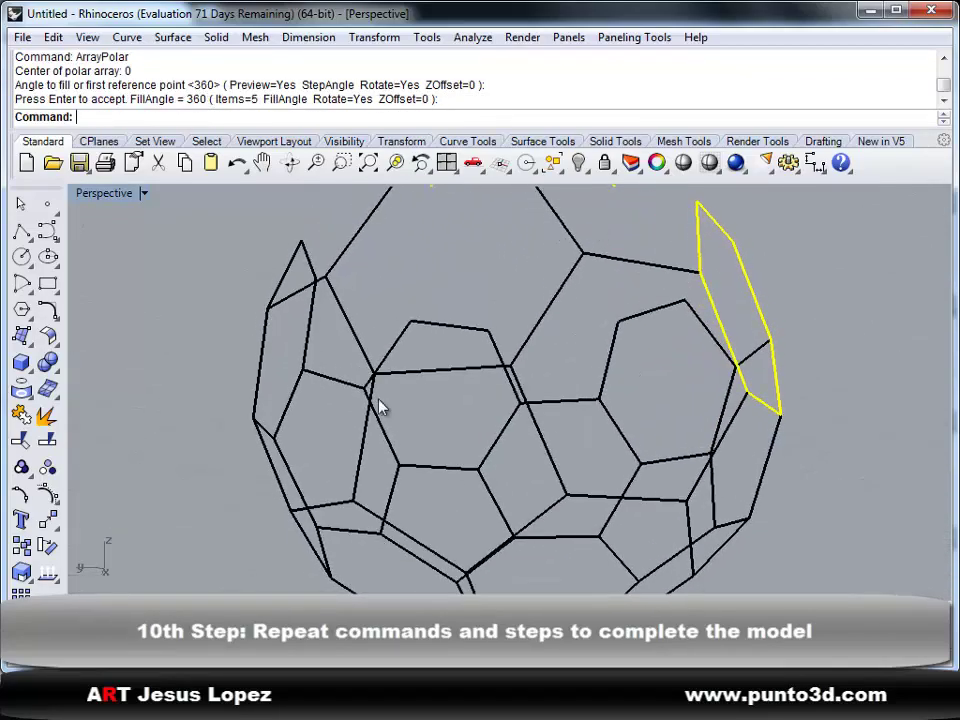
click(365, 462)
key(Return)
text(Orient)
key(Return)
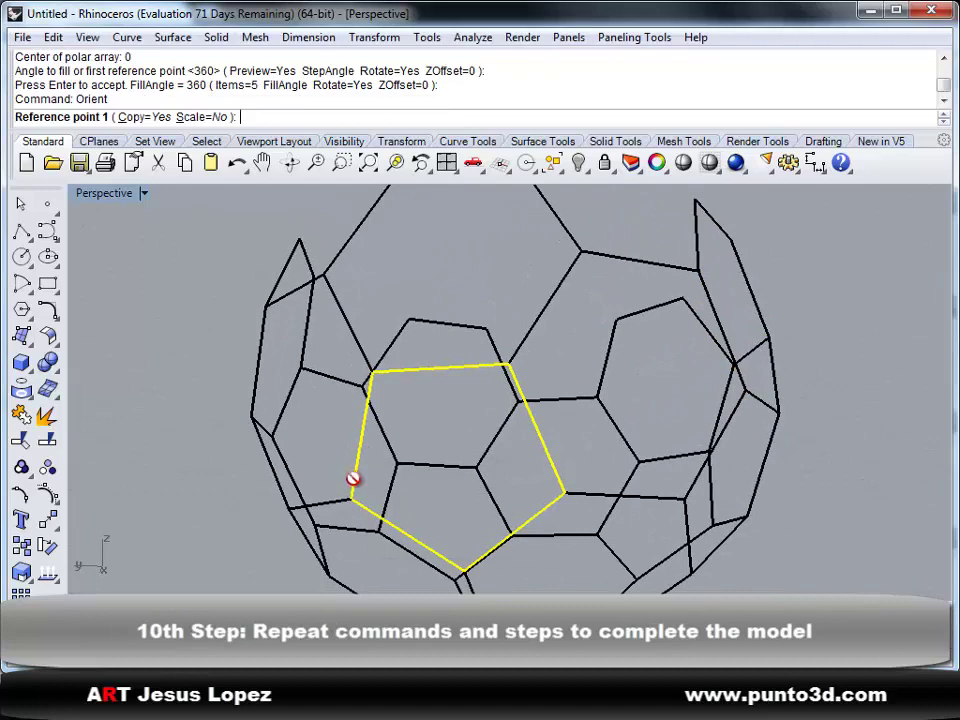
click(372, 372)
click(509, 367)
right_drag(521, 358, 506, 285)
click(519, 290)
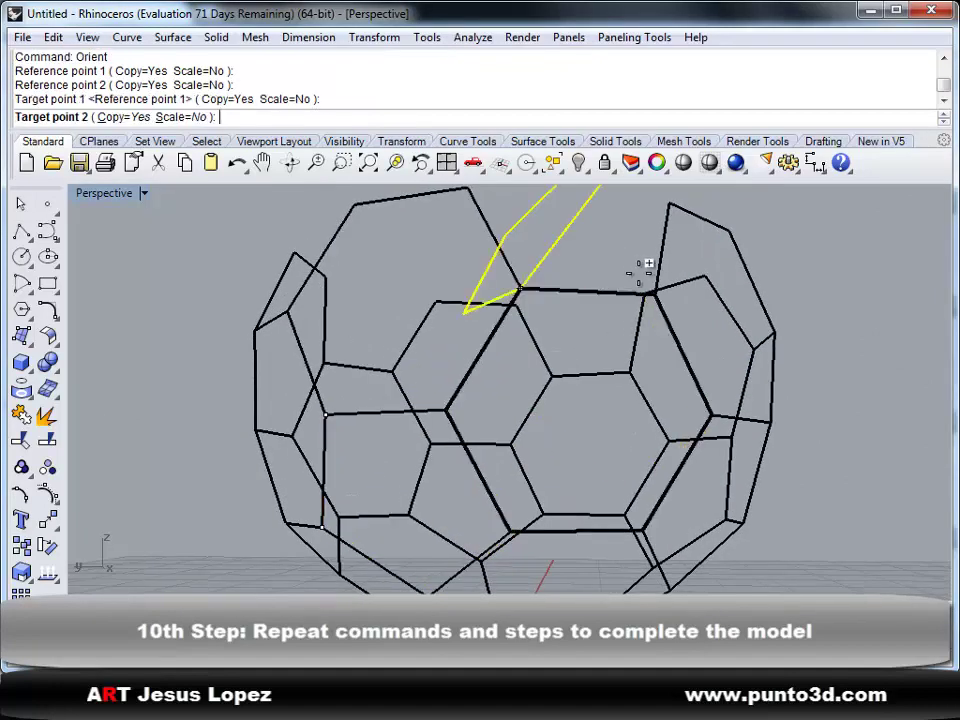
click(652, 300)
key(Return)
key(Escape)
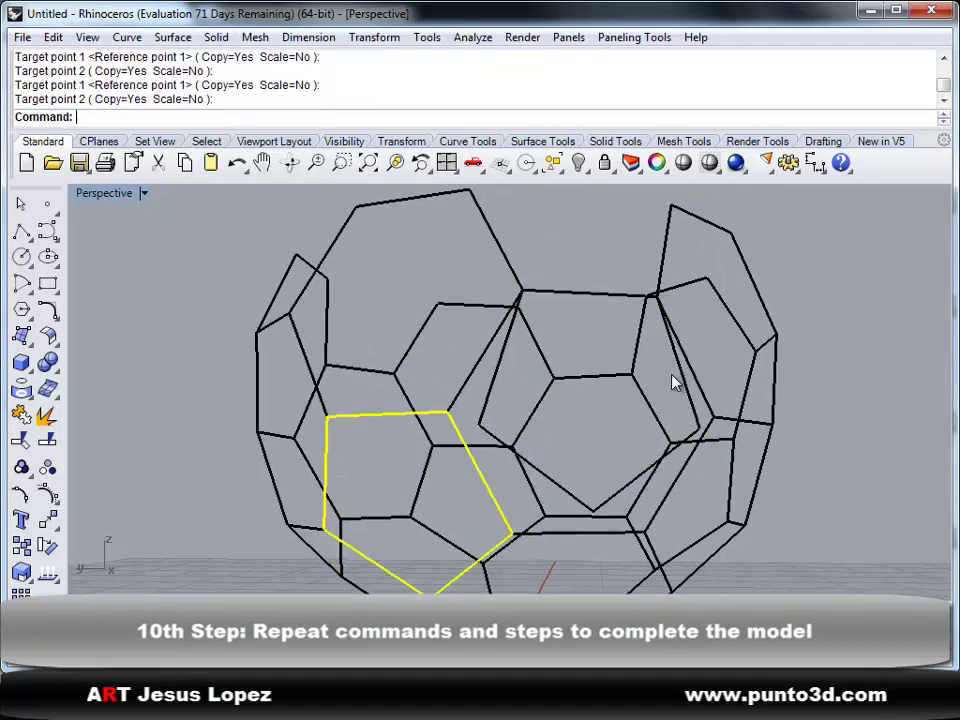
key(Escape)
Rotate a copy of the oriented pentagon in 3D about the hexagon's upper edge to the adjacent hexagon's corner, and delete the unrotated one.
click(689, 392)
text(Rotate3D)
key(Return)
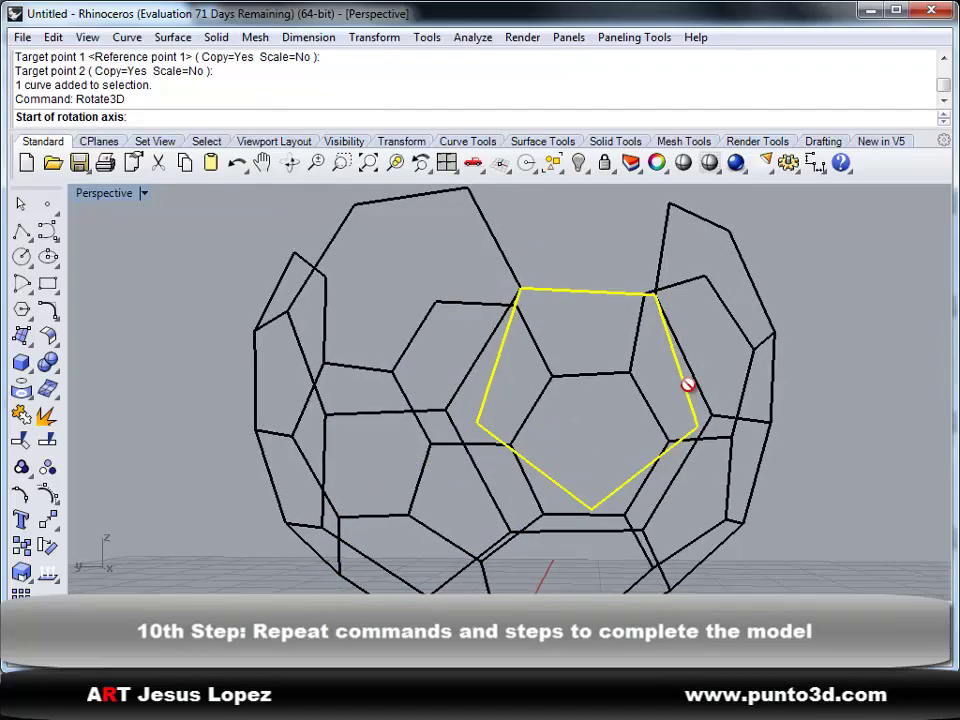
click(522, 290)
click(653, 296)
click(481, 417)
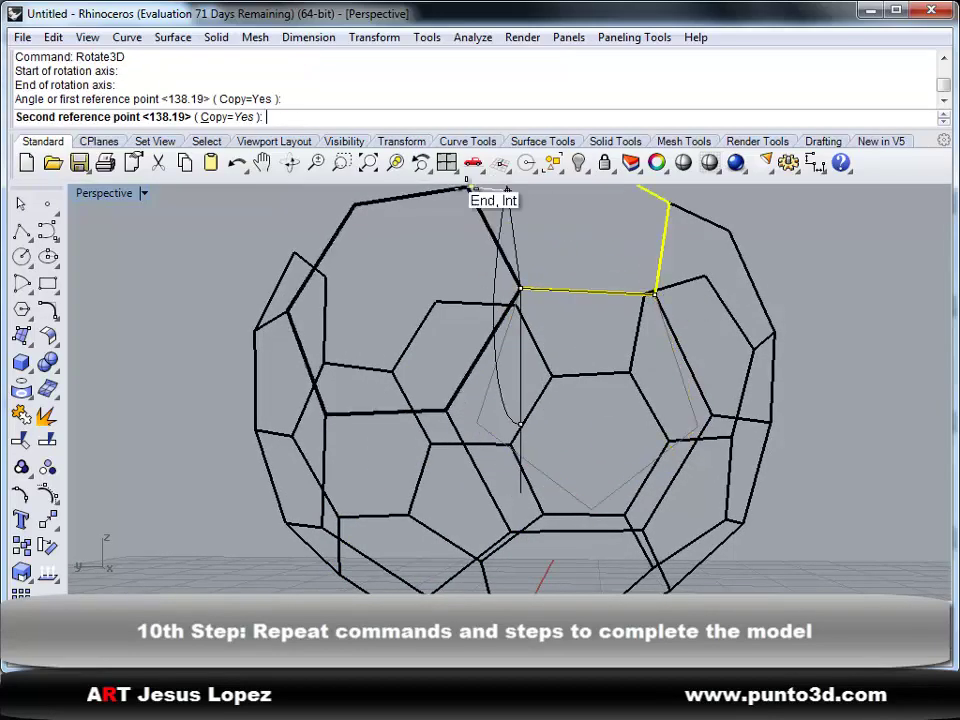
click(466, 189)
key(Return)
right_drag(493, 221, 410, 352)
key(Delete)
Polar-array the new upper pentagon around the origin with 5 items over 360 degrees.
click(403, 354)
text(ArrayPolar)
key(Return)
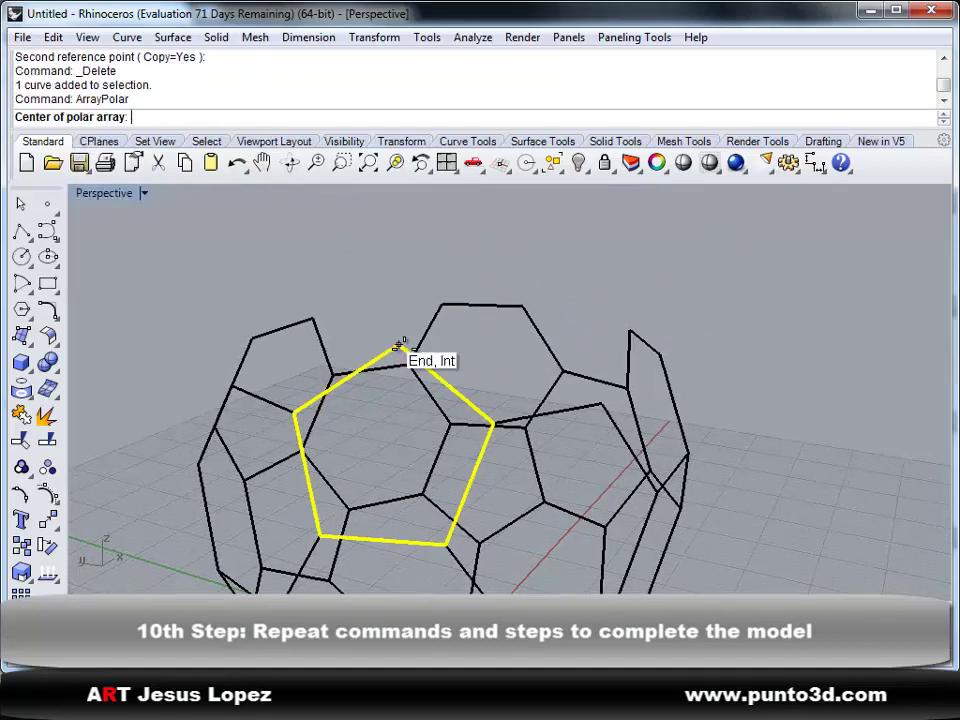
text(0)
key(Return)
key(Return)
key(Return)
key(Return)
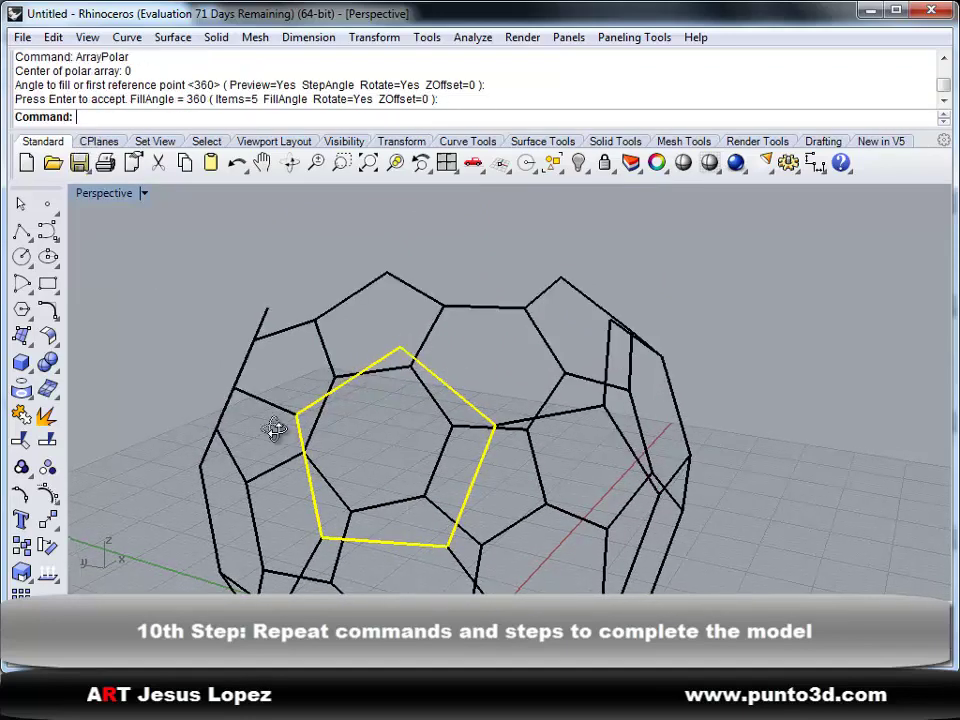
right_drag(274, 428, 317, 435)
click(317, 435)
key(Return)
click(353, 444)
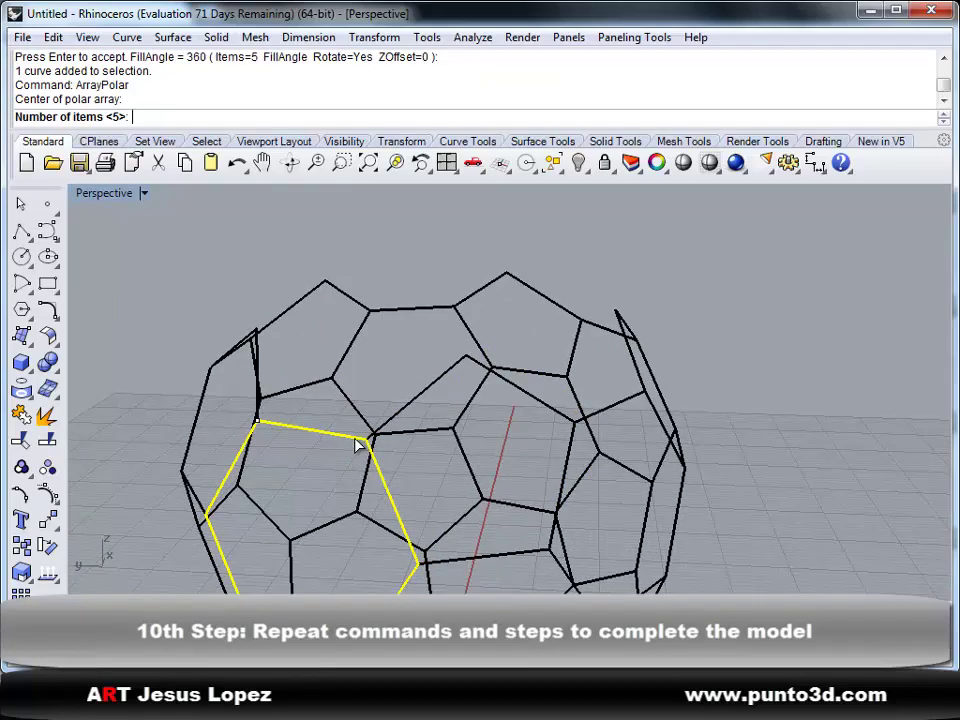
key(Escape)
Rotate a copy of the selected second-ring hexagon in 3D about its upper edge to the adjacent upper pentagon's corner.
text(Rotate)
key(Return)
click(356, 440)
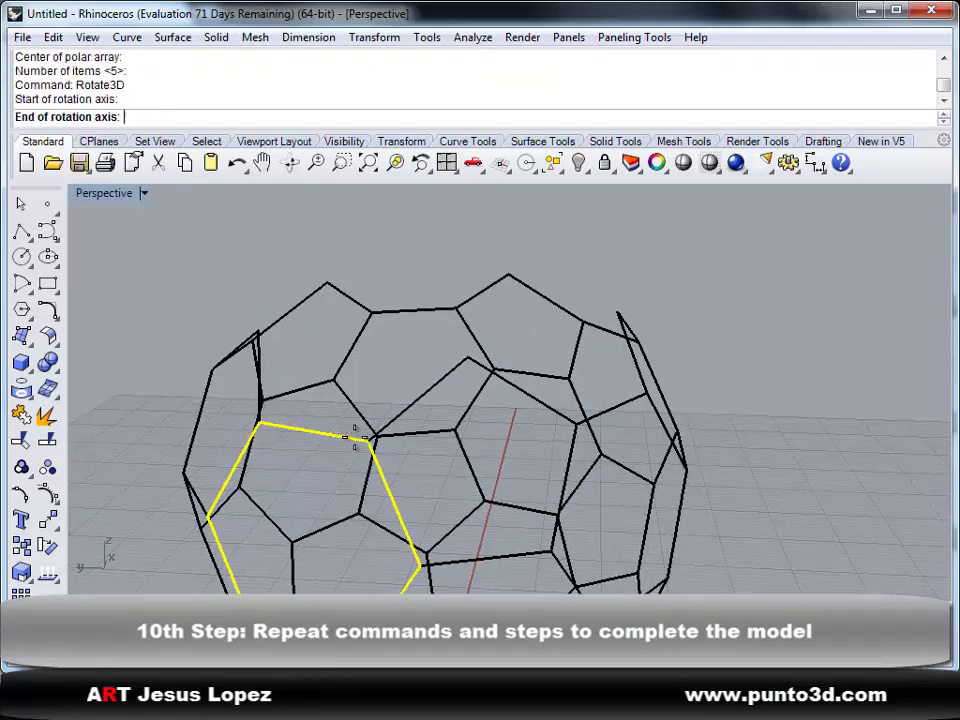
click(262, 421)
right_drag(262, 421, 367, 447)
click(380, 479)
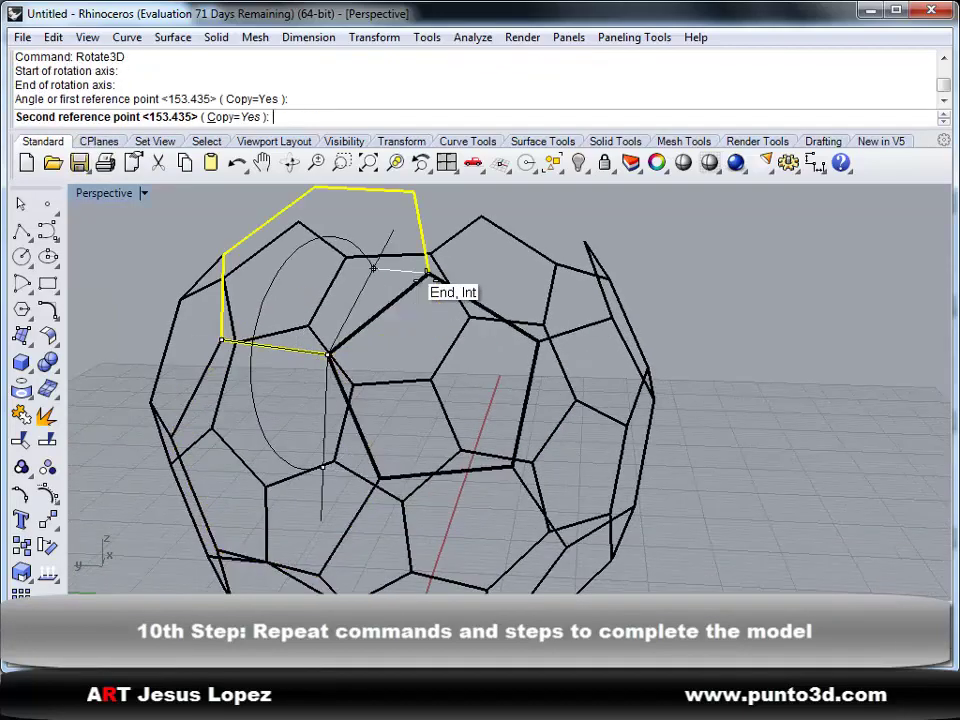
click(429, 276)
key(Return)
Polar-array the new upper hexagon around the origin with 5 items over 360 degrees.
click(418, 216)
text(ArrayPolar)
key(Return)
text(0)
key(Return)
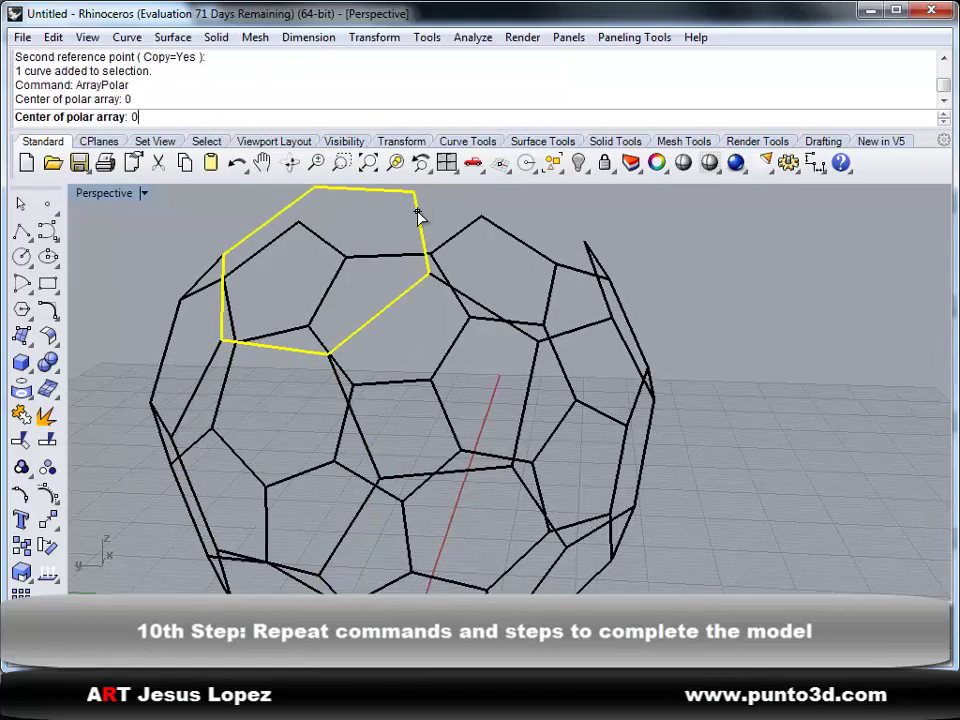
key(Return)
key(Return)
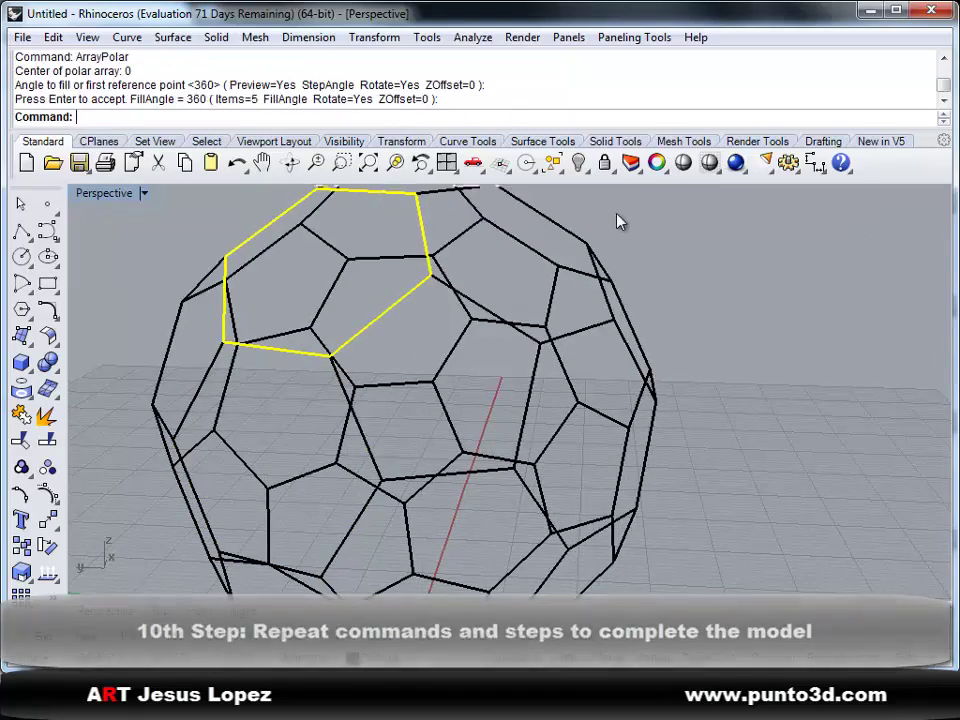
Show the four-viewport layout and create a bounding box around all the curves.
click(446, 162)
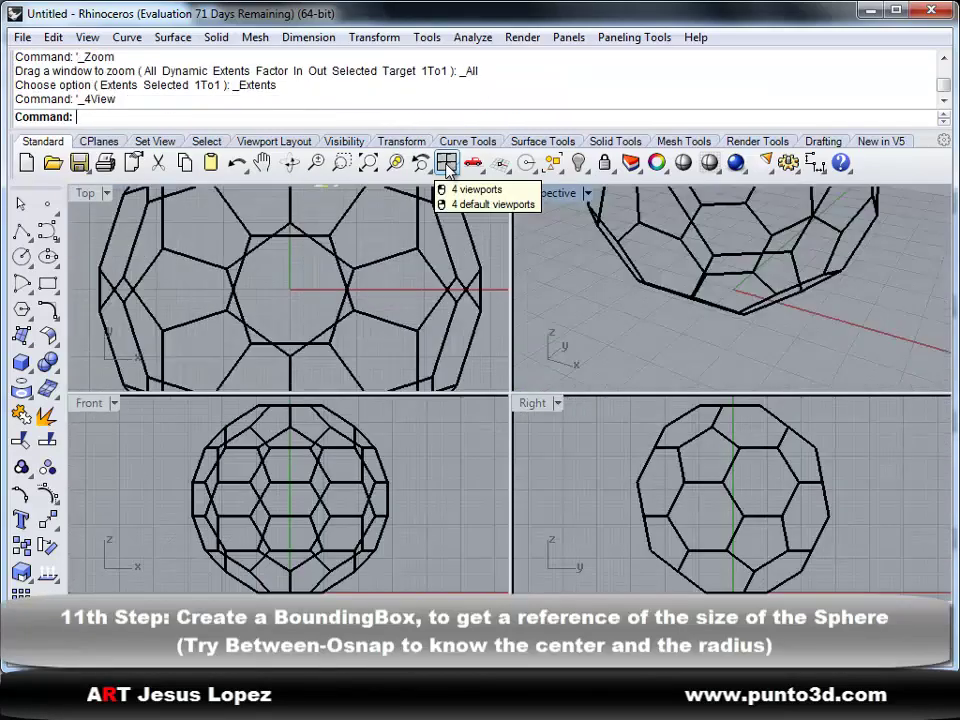
text(ZEA)
key(Return)
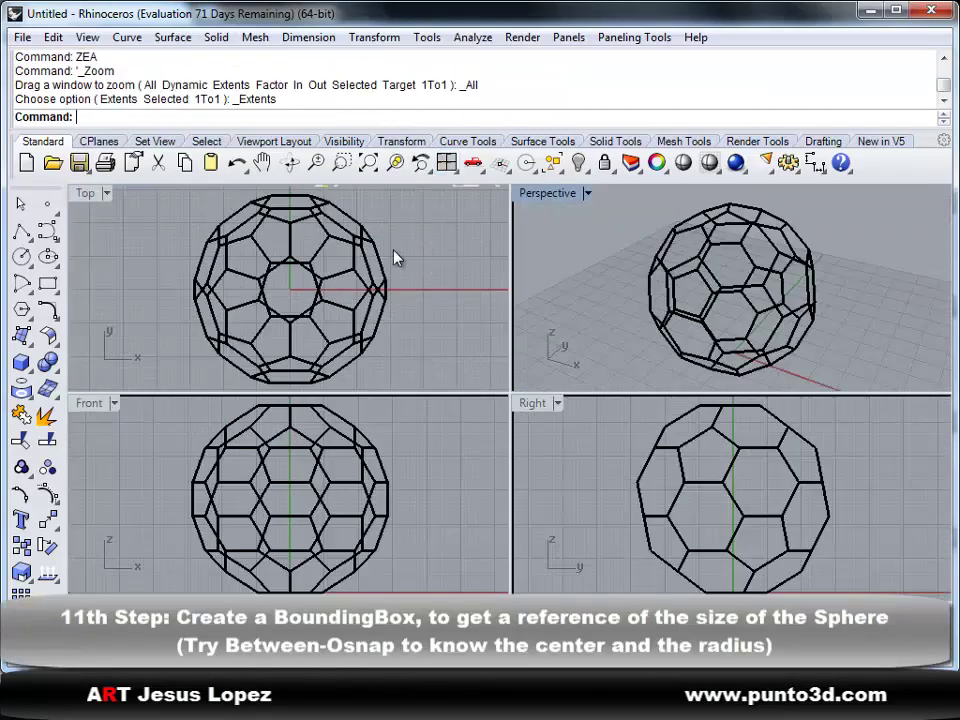
click(556, 163)
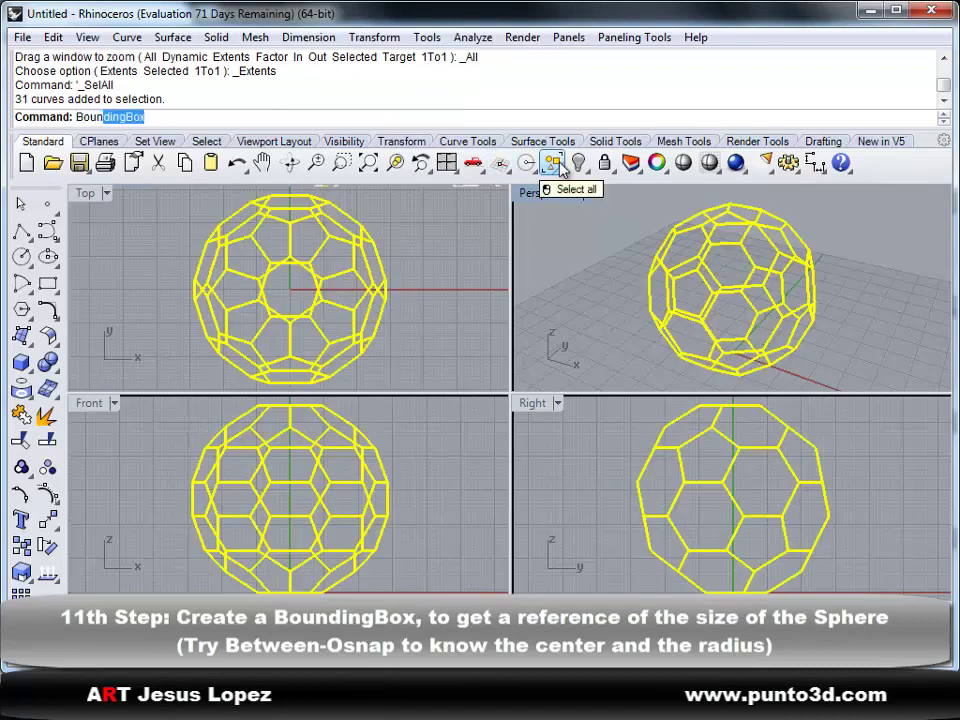
text(Boun)
key(Return)
key(Return)
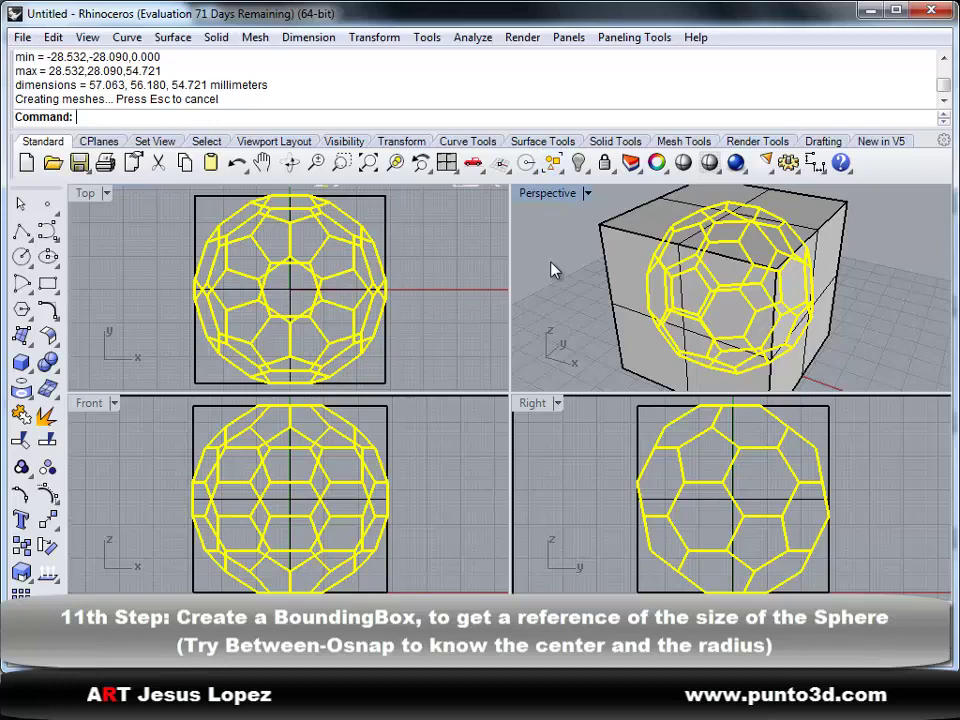
Draw a sphere centred midway between two diagonally opposite bounding box corners, with its radius reaching the midpoint between opposite corners of a side face.
click(33, 370)
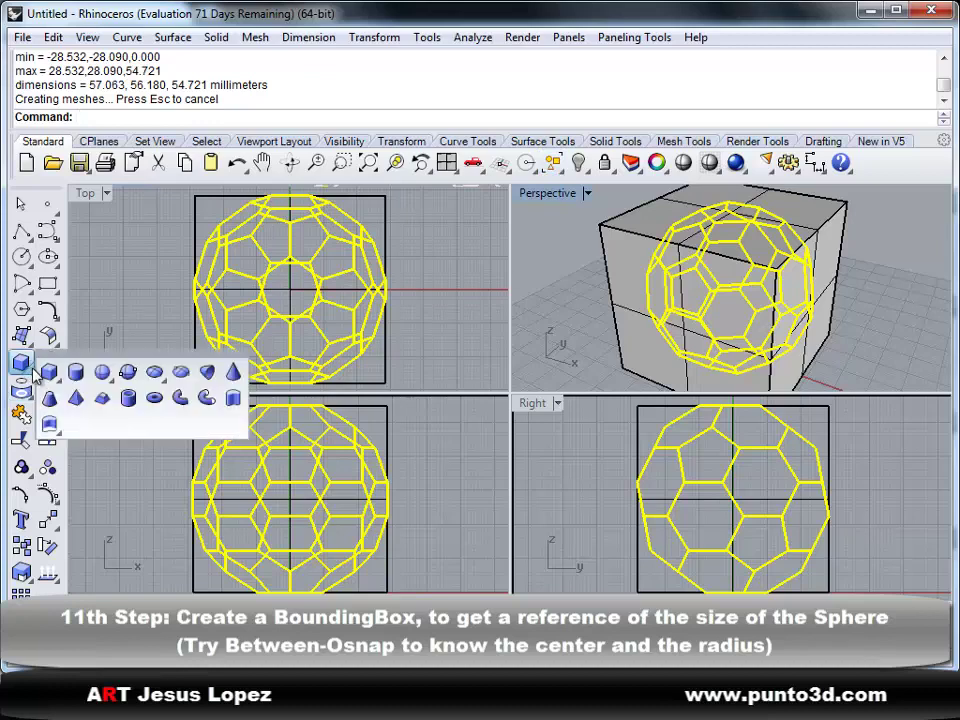
click(101, 373)
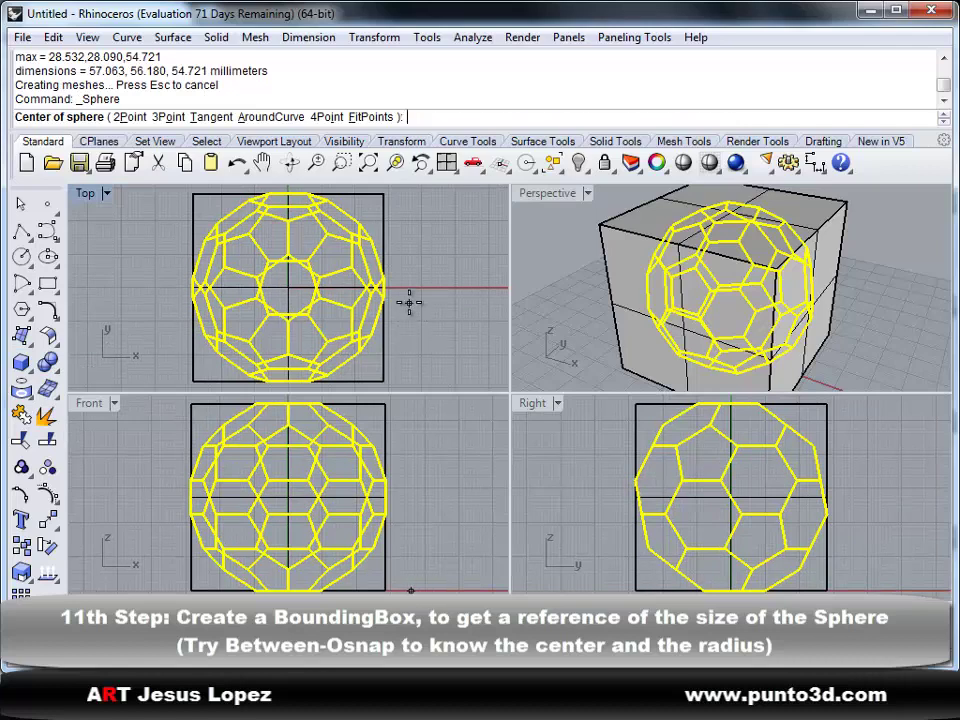
text(between)
key(Return)
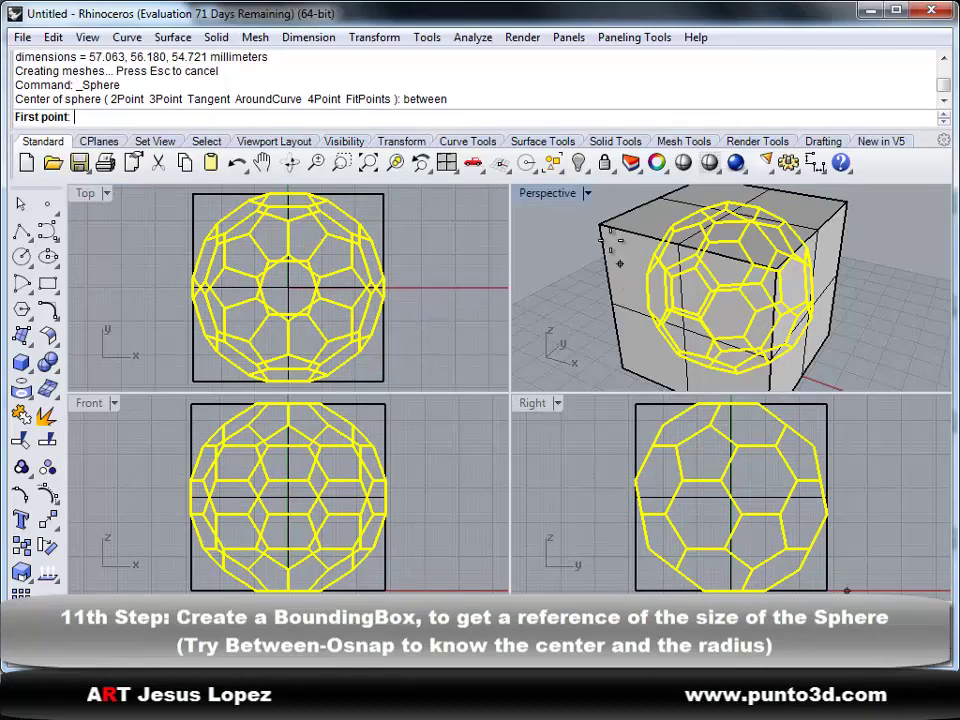
click(600, 228)
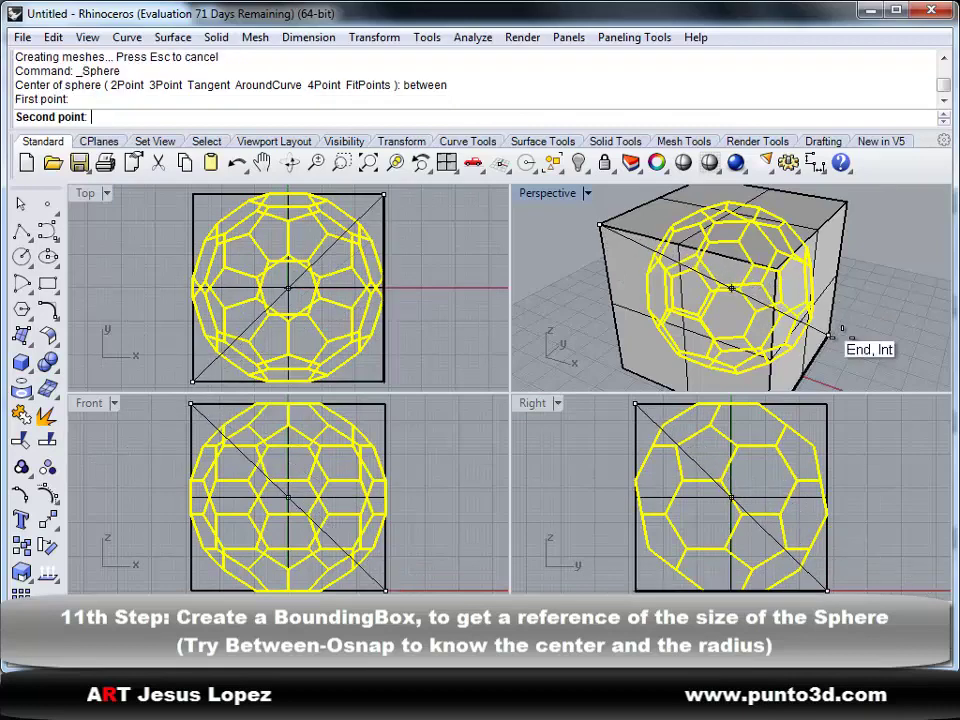
click(832, 337)
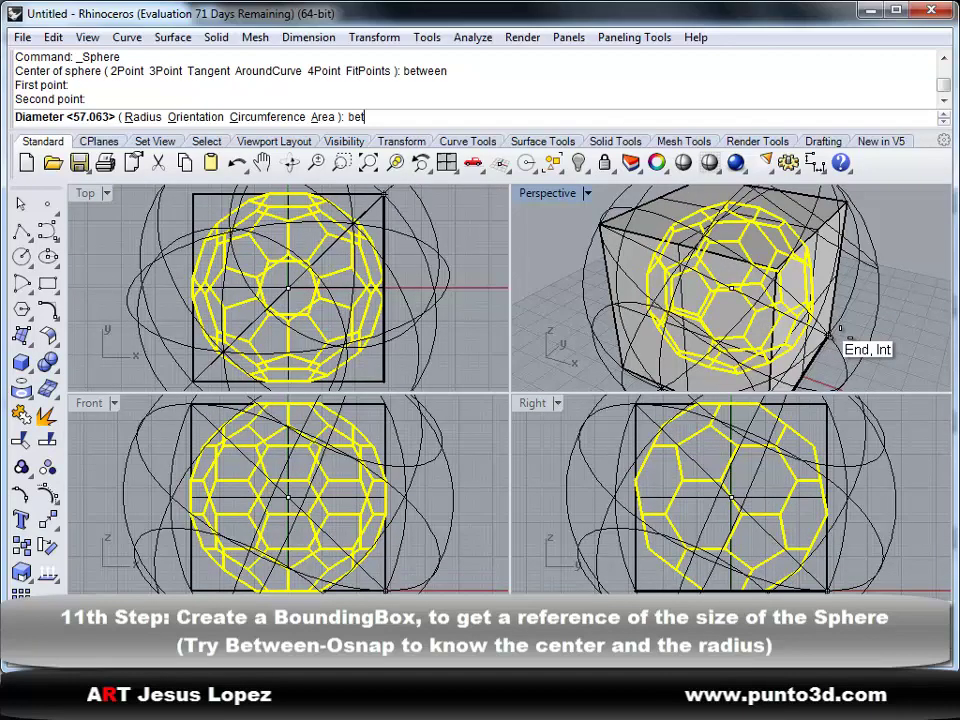
text(between)
key(Return)
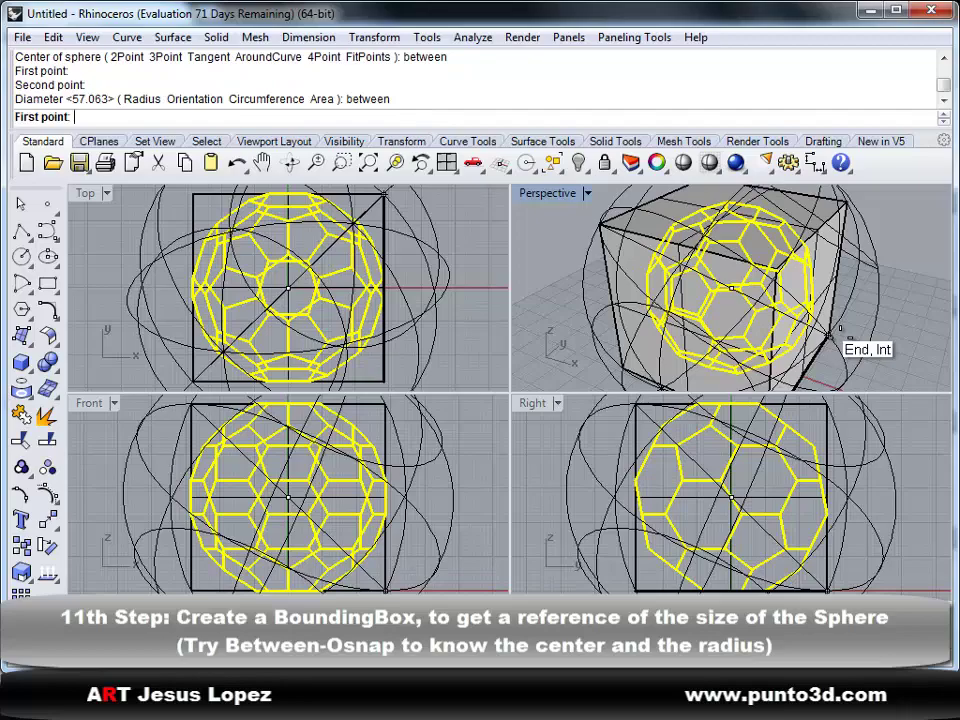
click(845, 204)
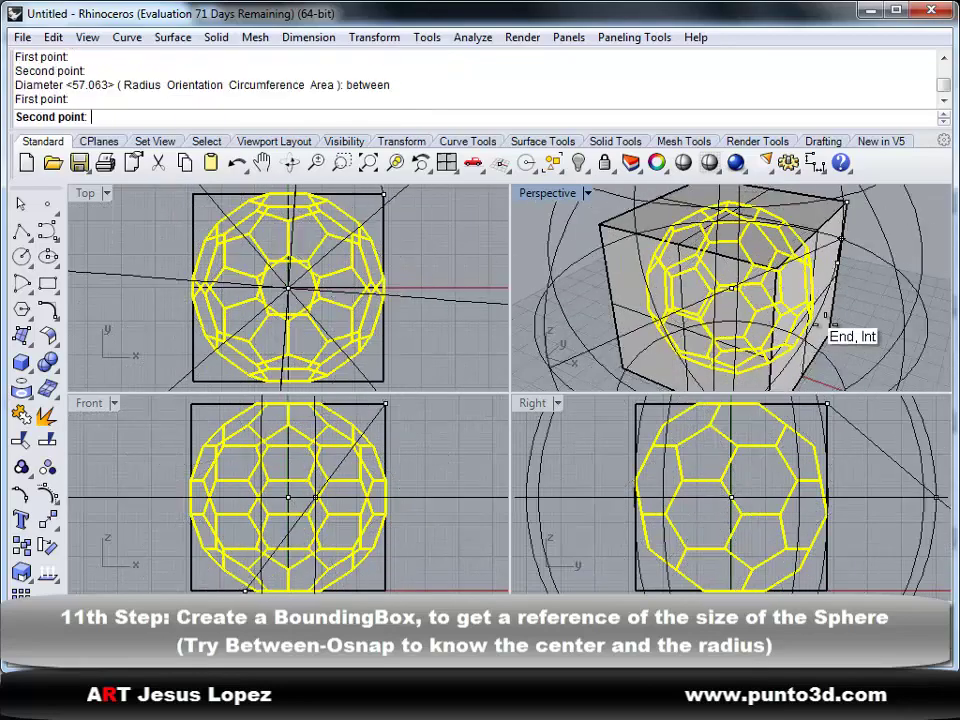
right_drag(822, 328, 795, 362)
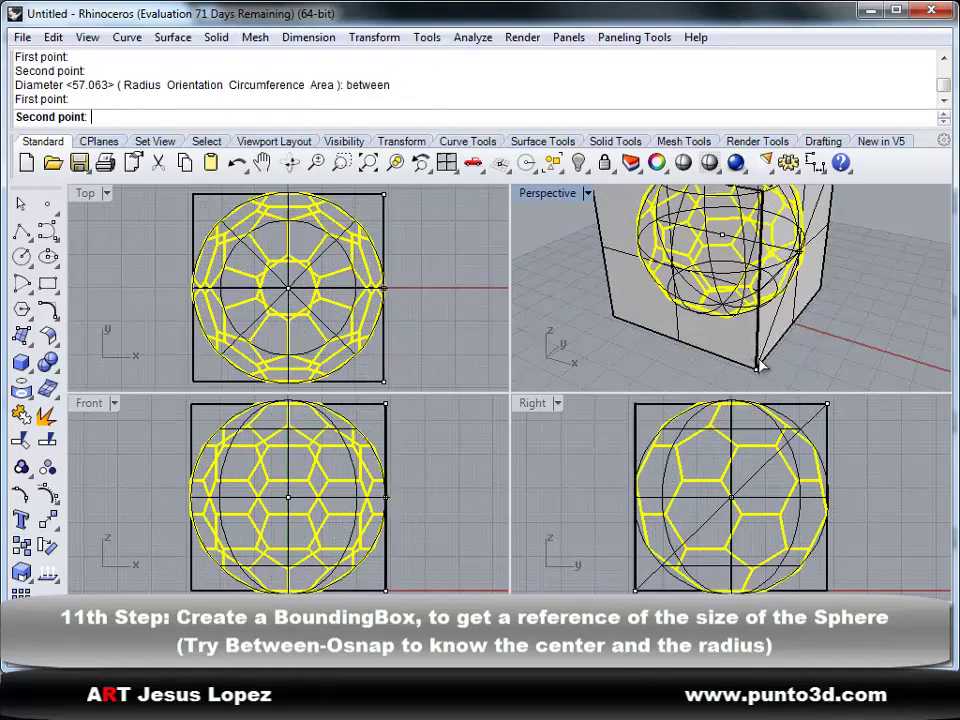
click(760, 366)
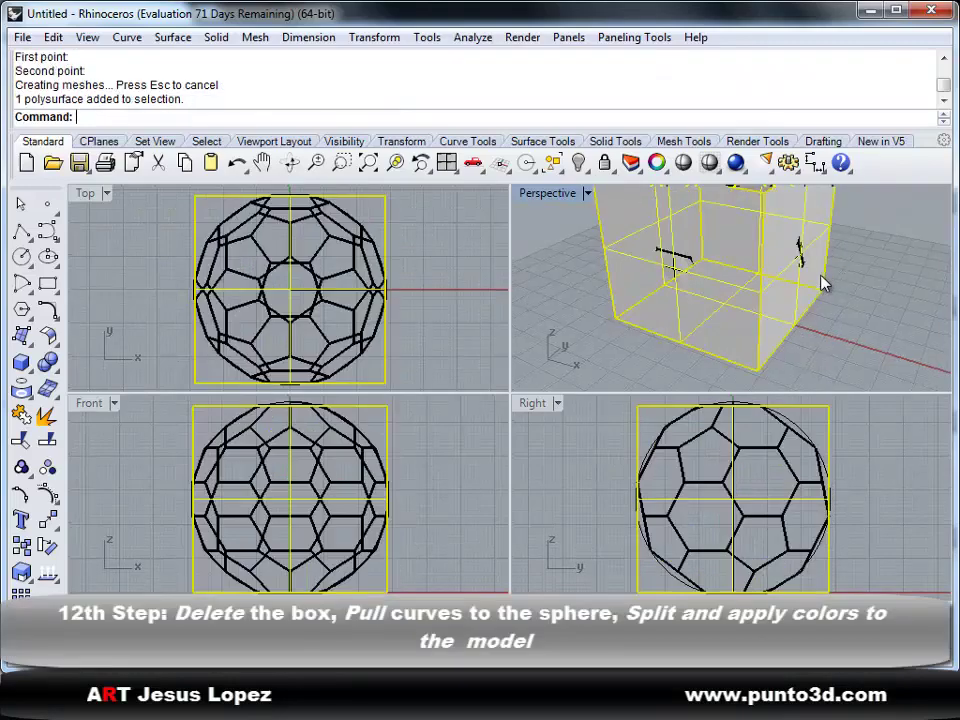
Delete the bounding box and maximize the Perspective view, fitted to the sphere.
key(Delete)
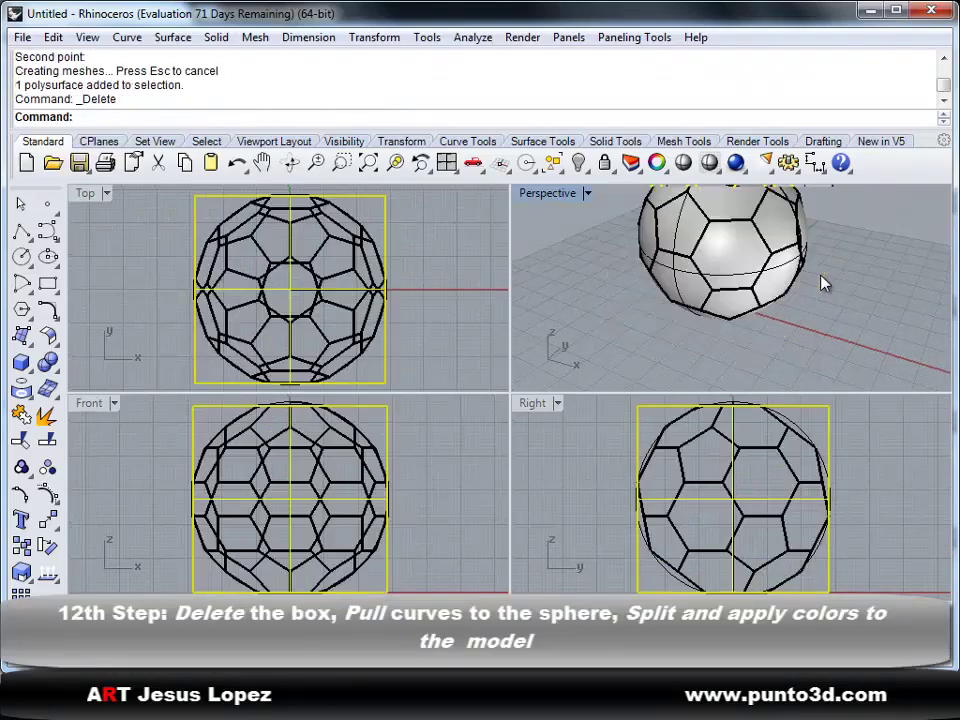
double_click(547, 193)
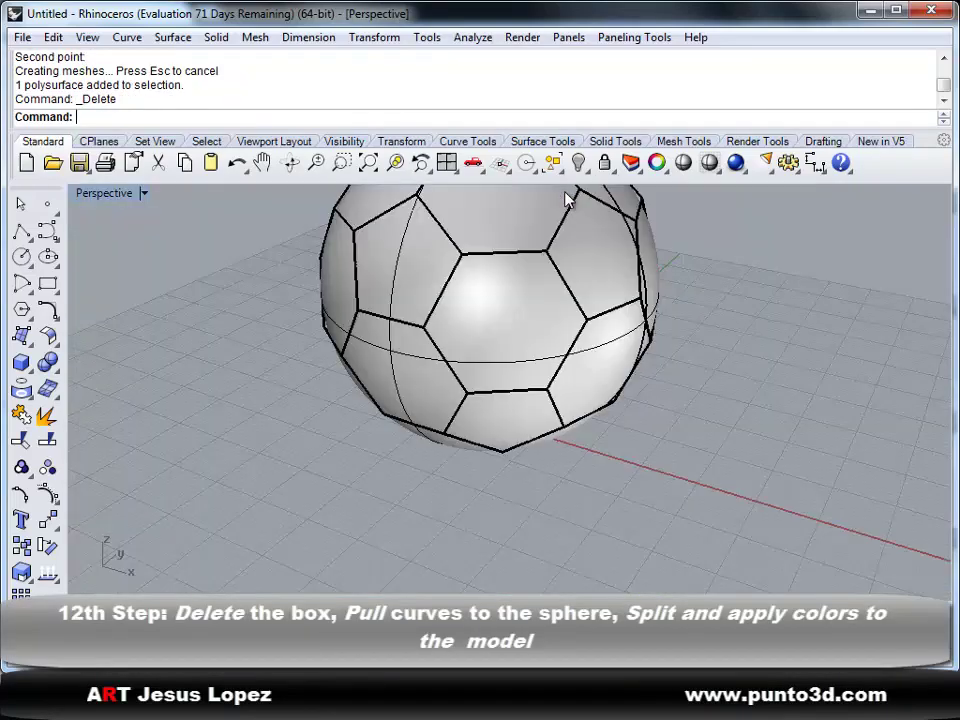
click(365, 165)
Pull all the pentagon and hexagon curves onto the sphere with DeleteInput=Yes.
text(P)
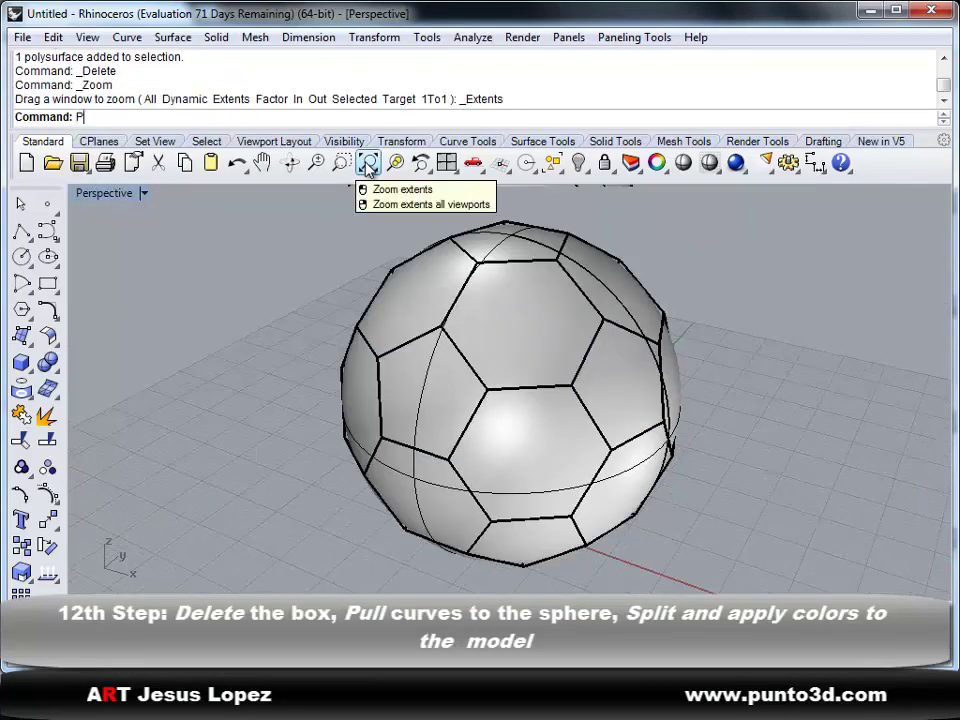
text(ull)
key(Return)
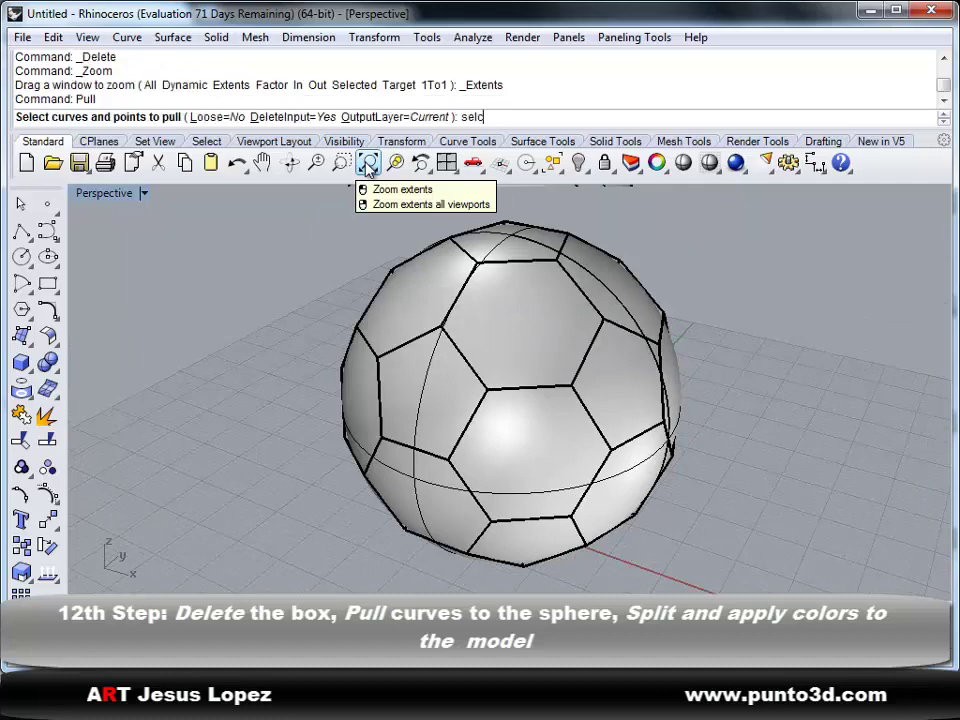
text(selcrv)
key(Return)
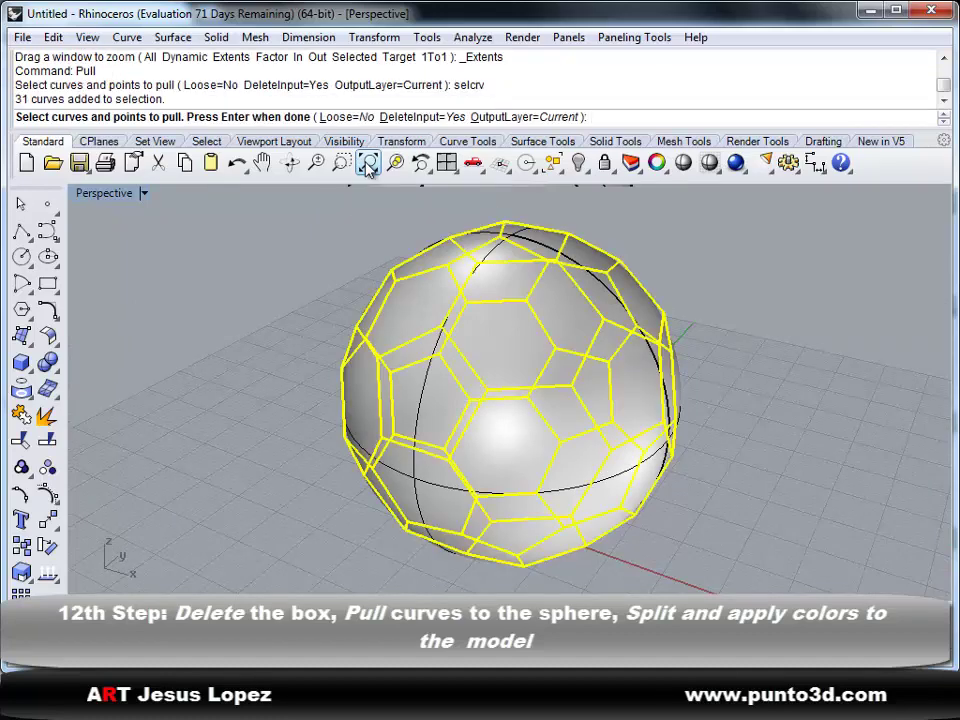
key(Return)
click(512, 360)
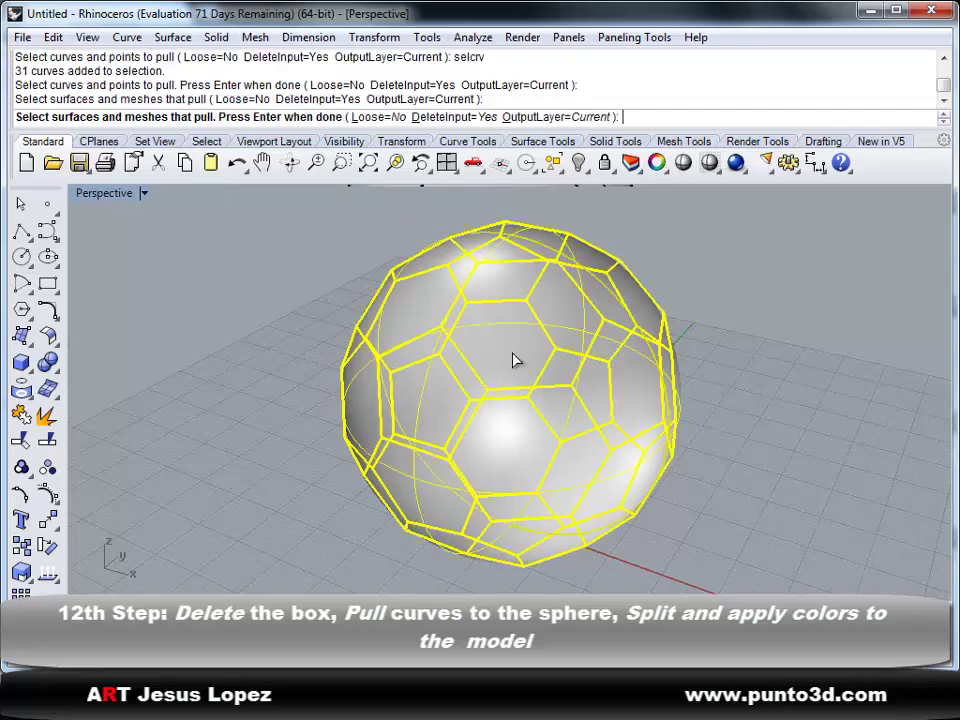
key(Return)
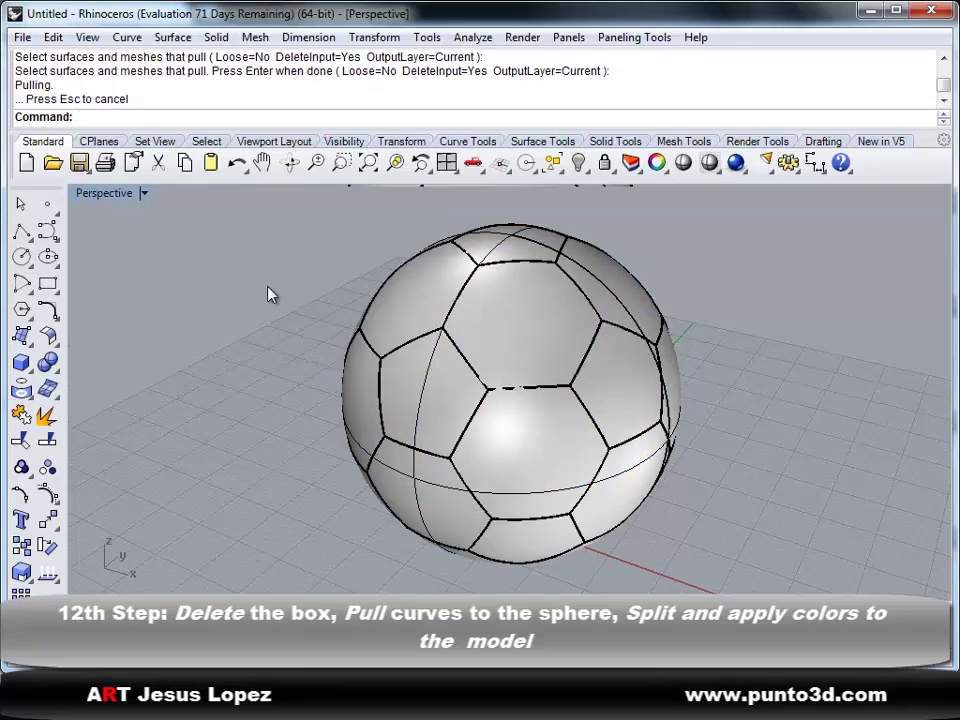
Set the Perspective view to Rendered display and split the sphere with all the pulled curves.
click(714, 169)
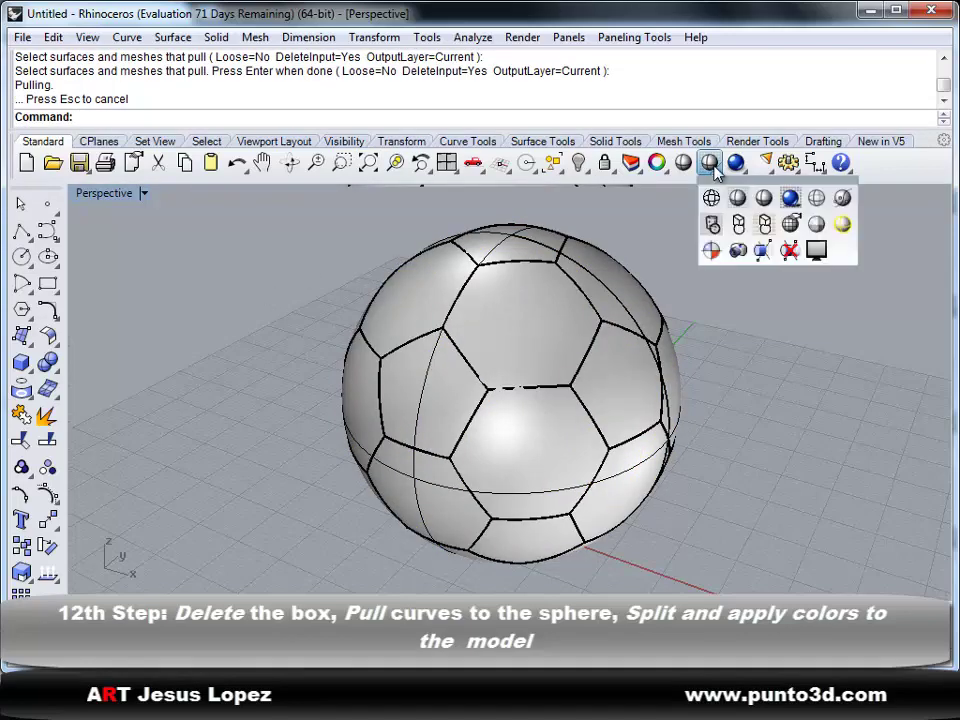
click(792, 197)
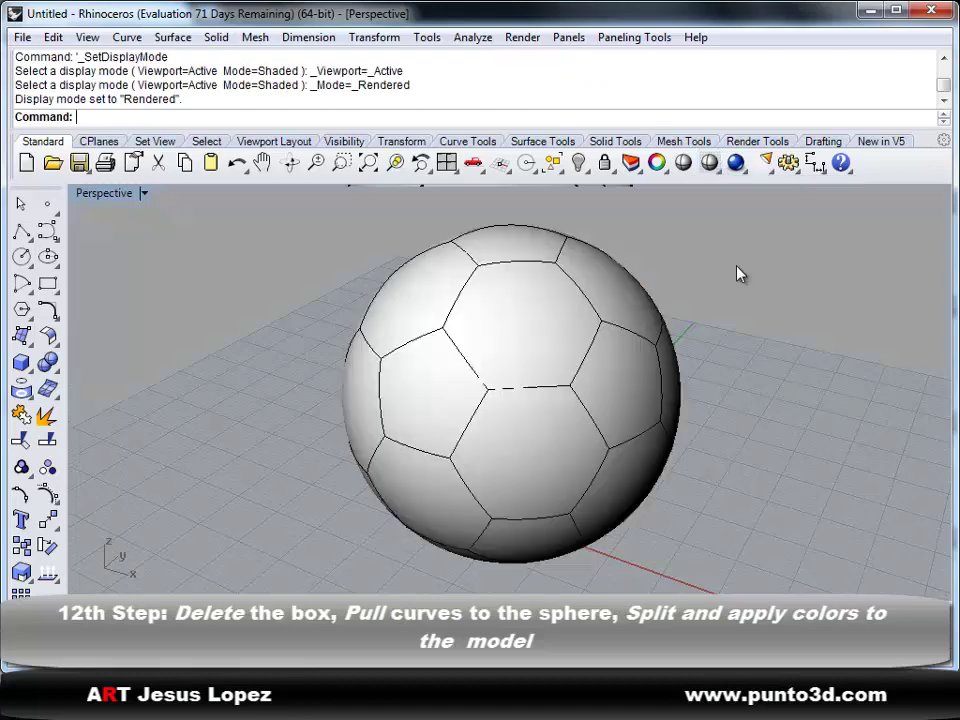
click(450, 389)
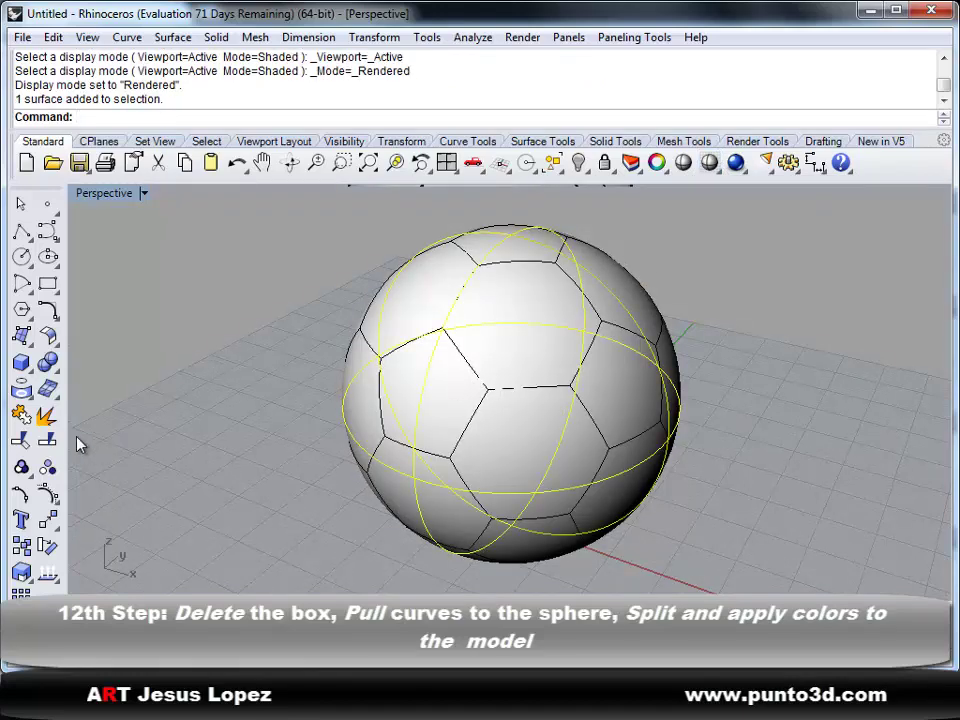
click(47, 440)
text(selcrv)
key(Return)
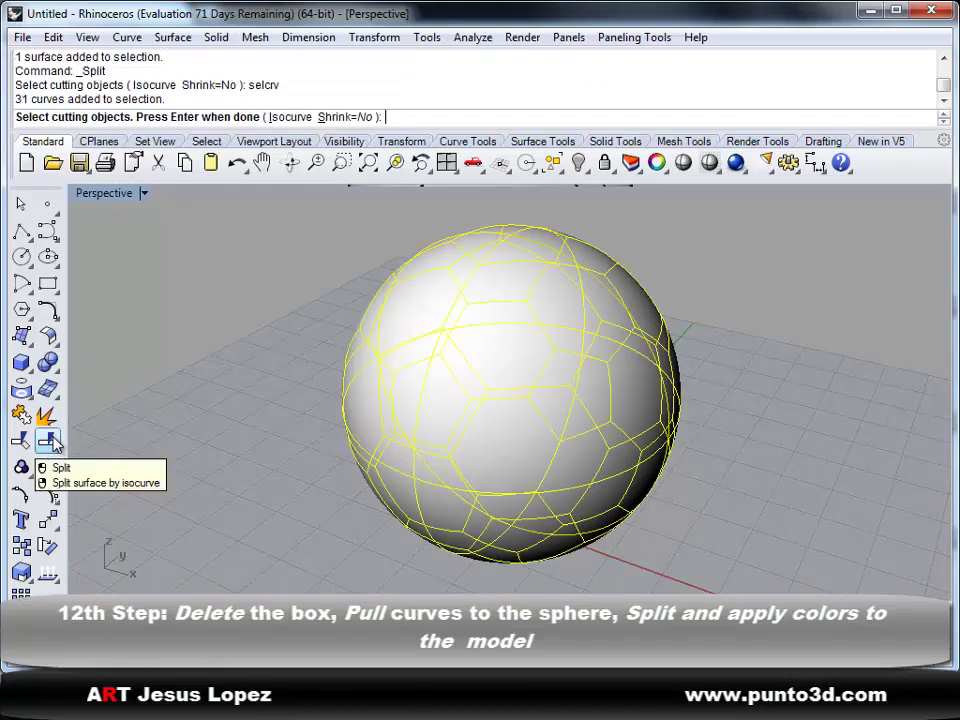
key(Return)
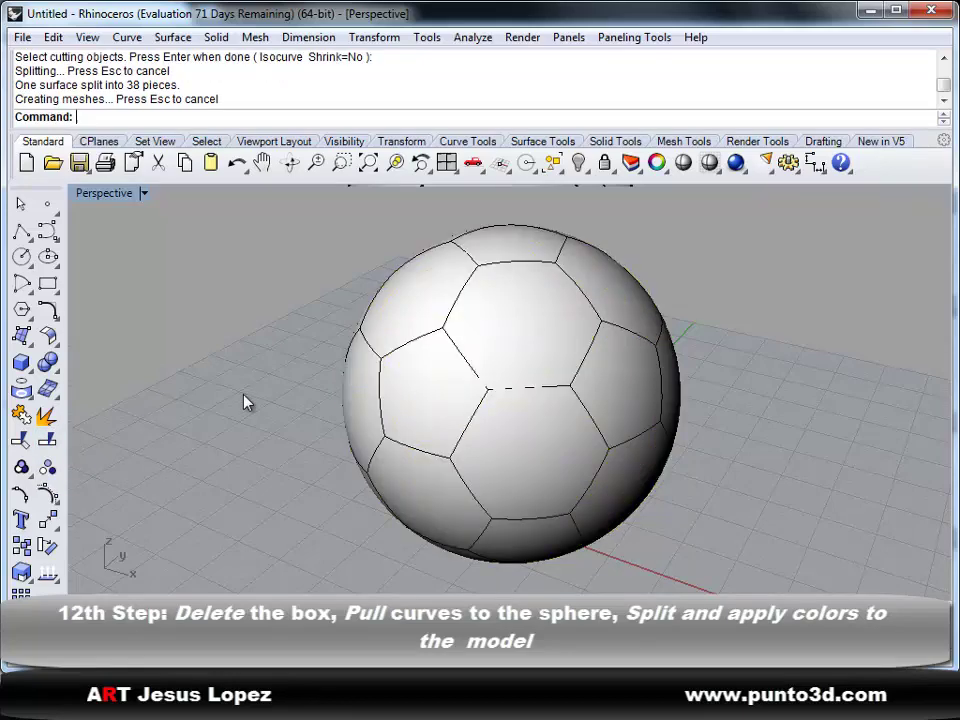
Select the sphere's top pentagon patch and neighbouring upper pentagons, including the narrow sliver that completes the pentagon split by the seam.
click(457, 393)
right_drag(606, 422, 490, 346)
click(600, 396)
click(507, 293)
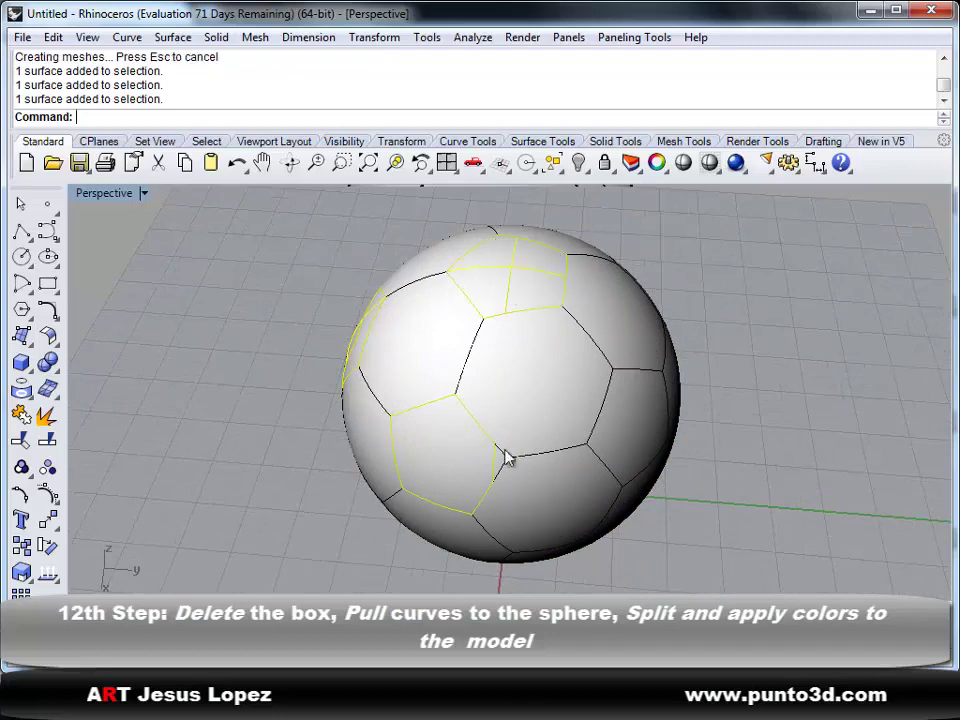
ctrl+right_drag(506, 454, 487, 366)
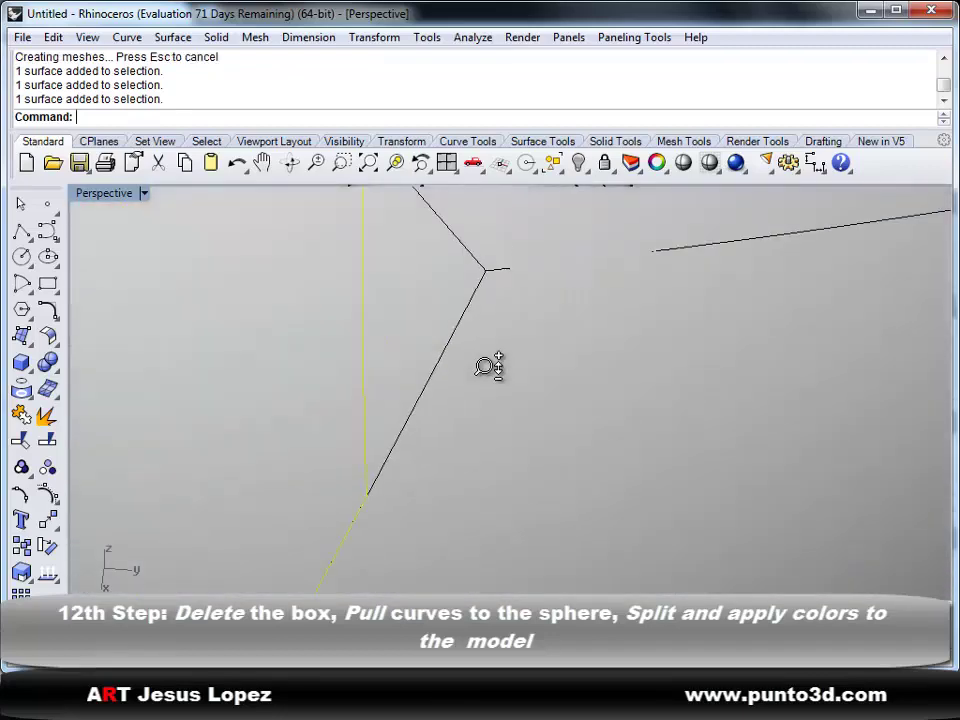
click(435, 285)
ctrl+right_drag(435, 285, 411, 347)
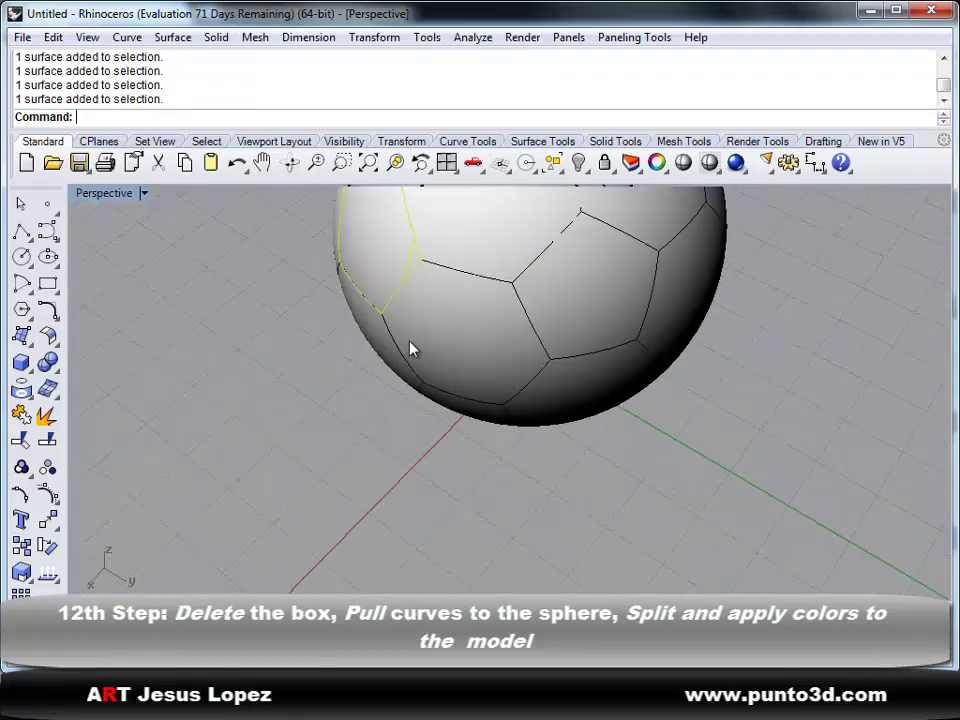
Add the remaining upper pentagons, one lower pentagon and the bottom pentagon to the selection, leaving out the hexagon patches.
click(600, 279)
right_drag(673, 287, 563, 298)
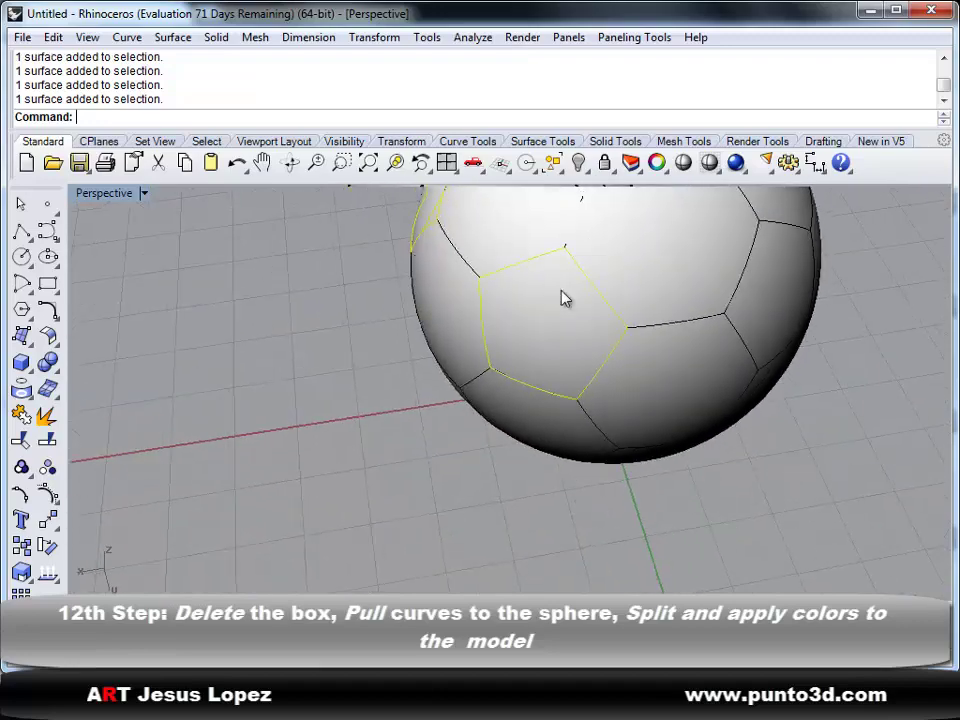
click(794, 295)
right_drag(793, 294, 646, 380)
click(651, 414)
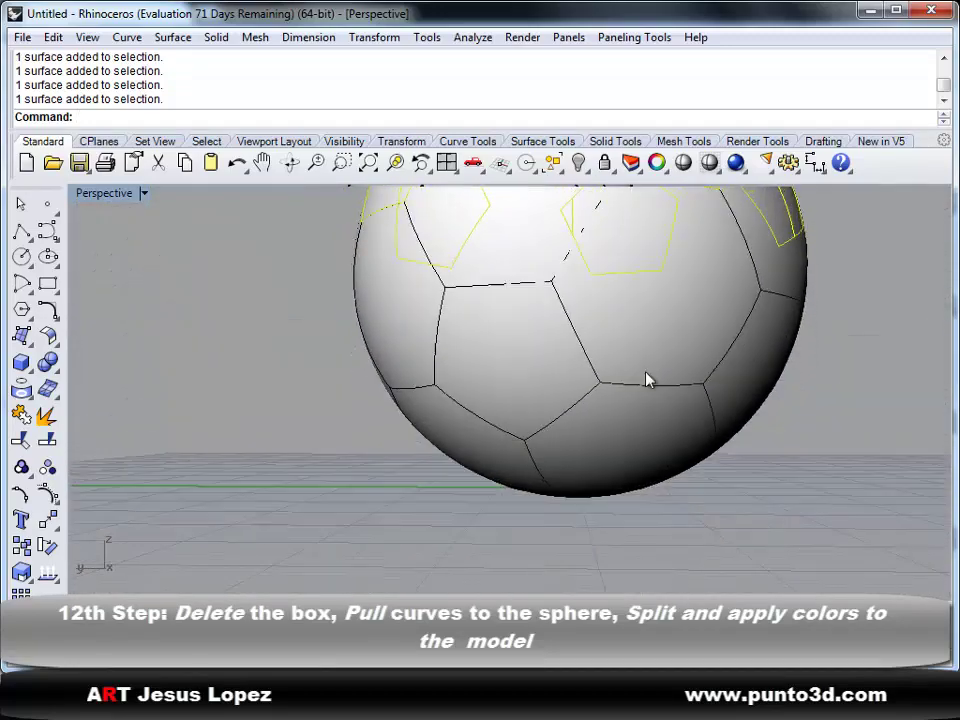
click(584, 366)
ctrl+click(621, 350)
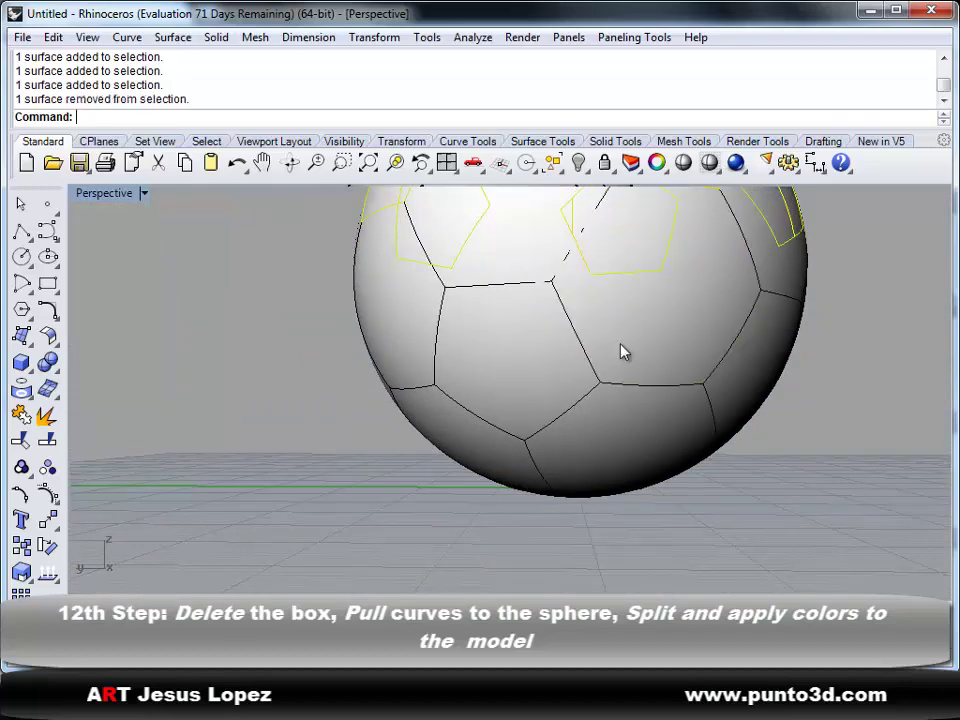
click(540, 378)
right_drag(540, 386, 546, 264)
click(603, 353)
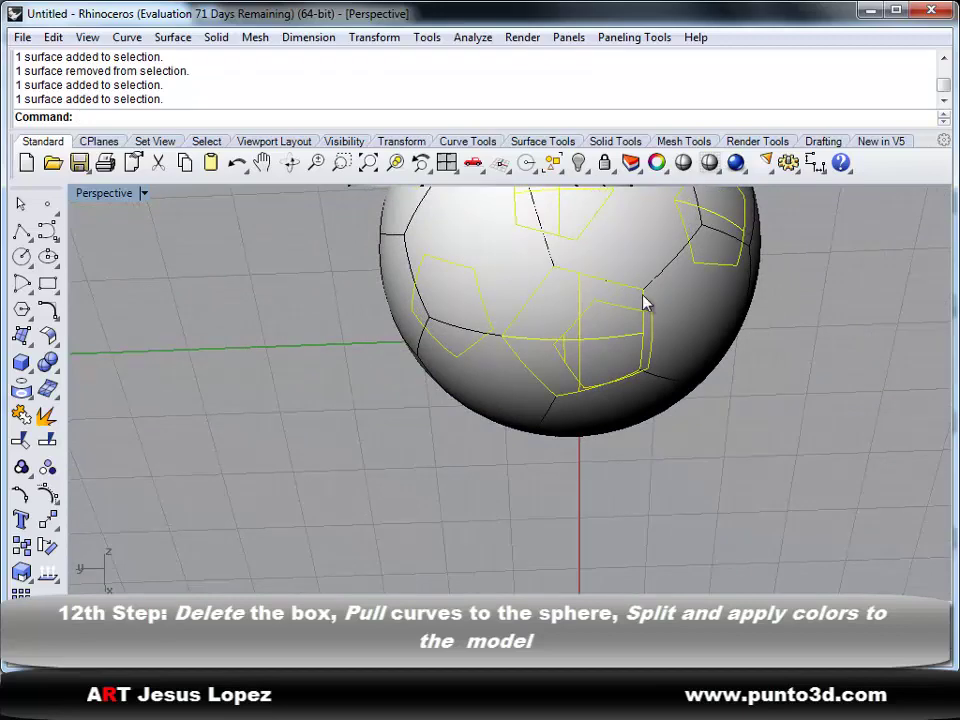
Assign the selected pentagon patches a material by Object with the colour Black, and clear the selection.
click(660, 164)
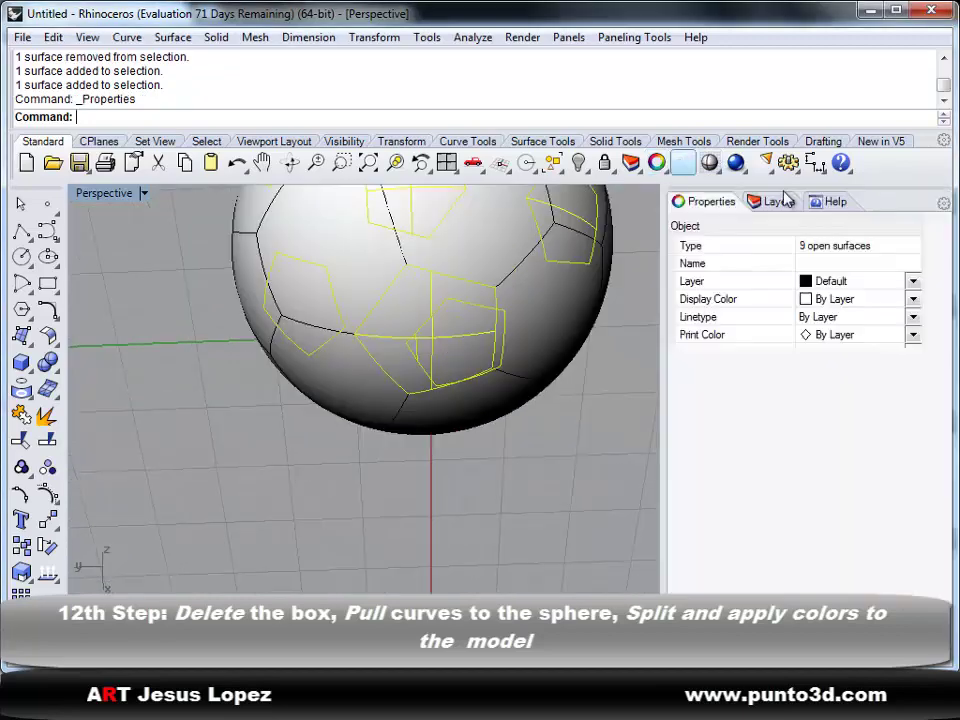
click(712, 228)
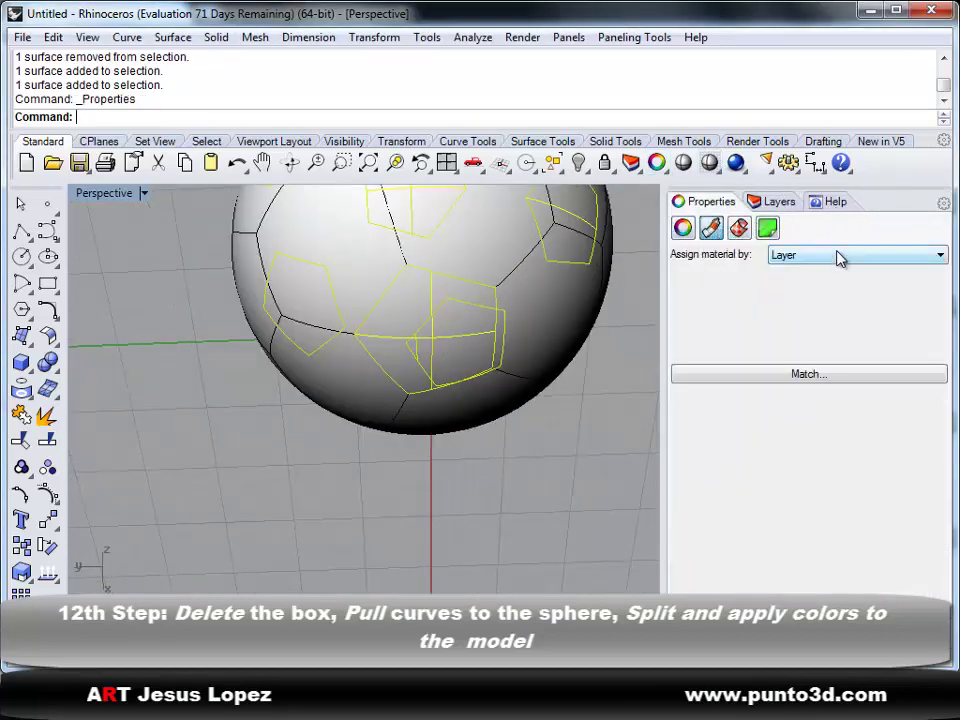
click(836, 257)
click(827, 299)
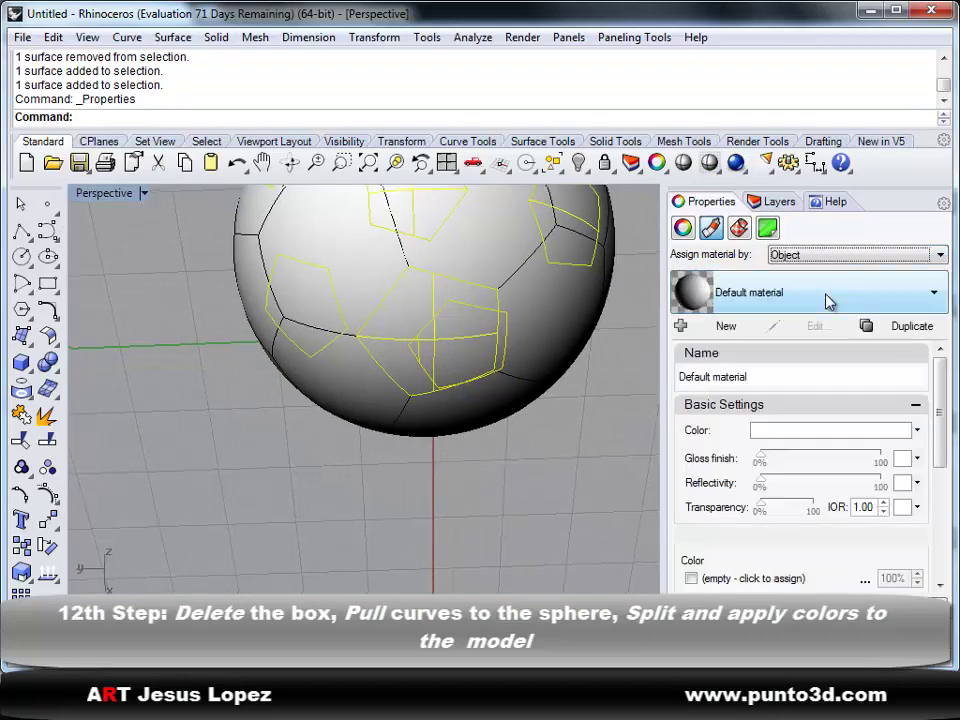
click(827, 431)
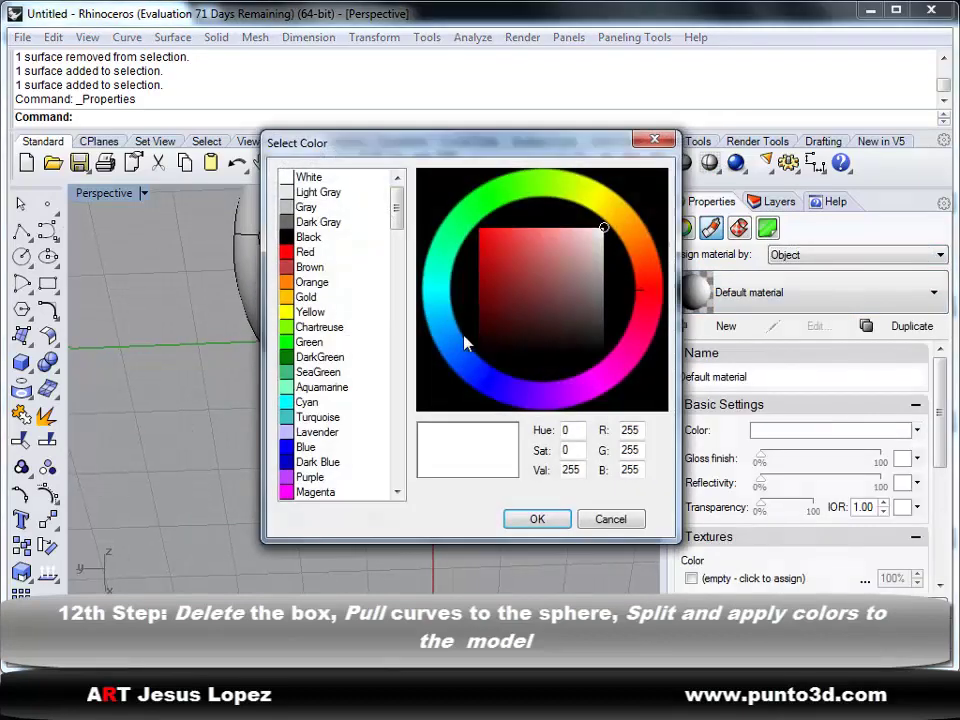
click(306, 238)
click(537, 519)
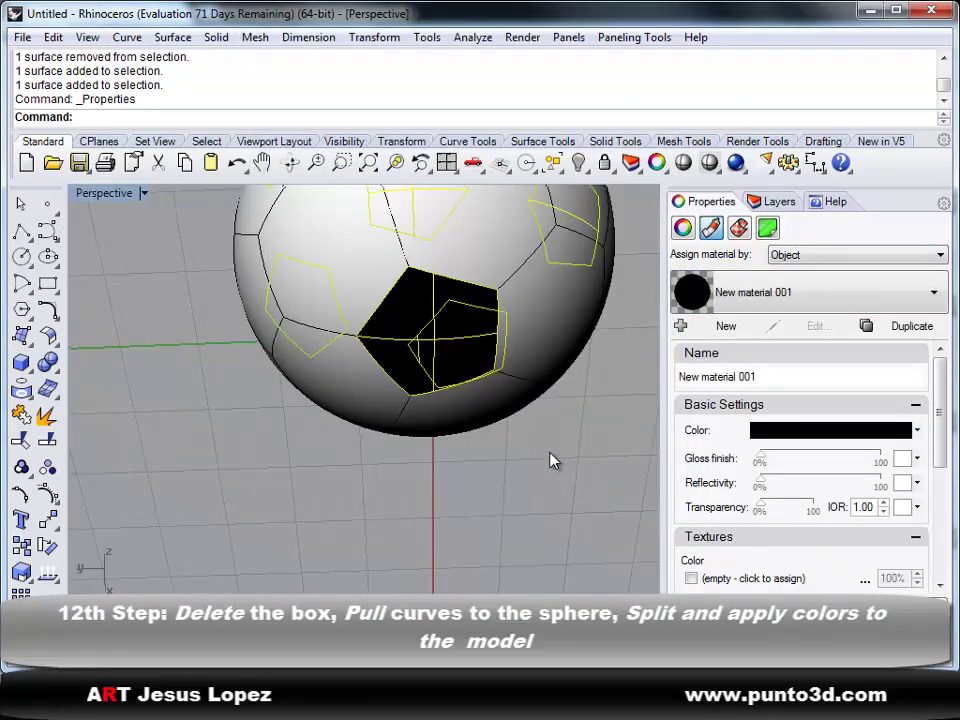
key(Escape)
Select the remaining white pentagon patches around the ball's lower half and match their material to a black pentagon.
right_drag(591, 413, 435, 560)
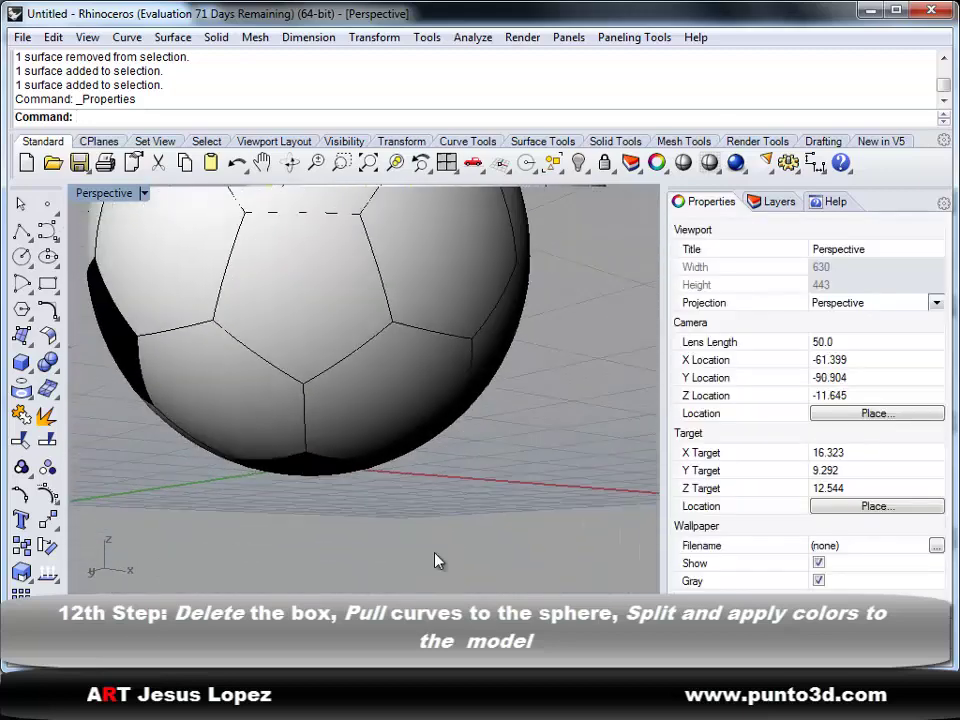
click(294, 347)
right_drag(334, 354, 260, 386)
click(255, 290)
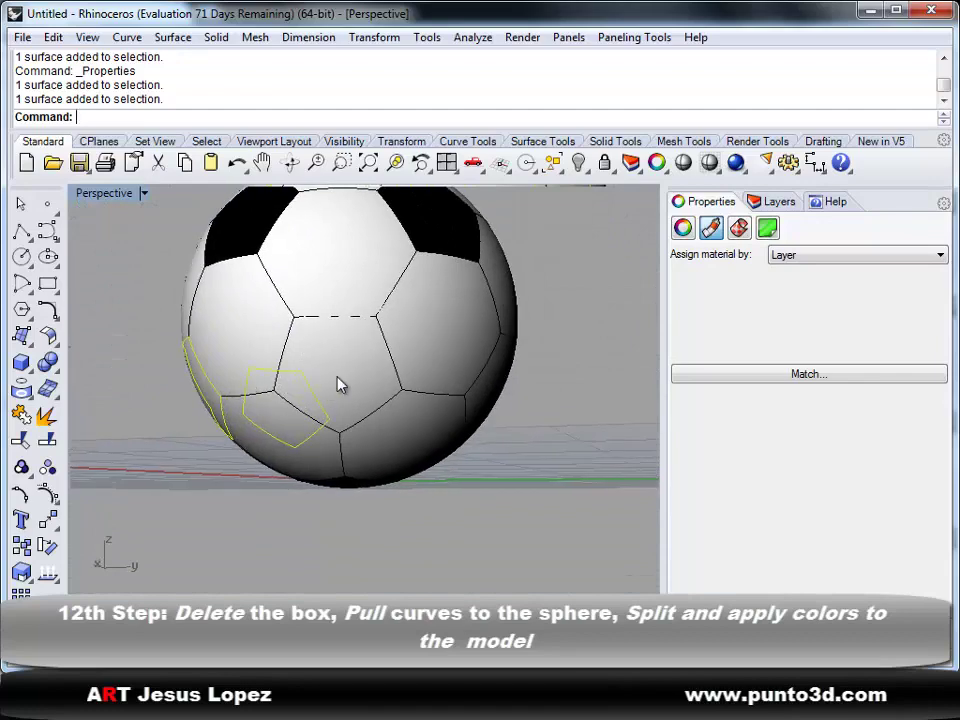
click(339, 385)
right_drag(339, 385, 478, 380)
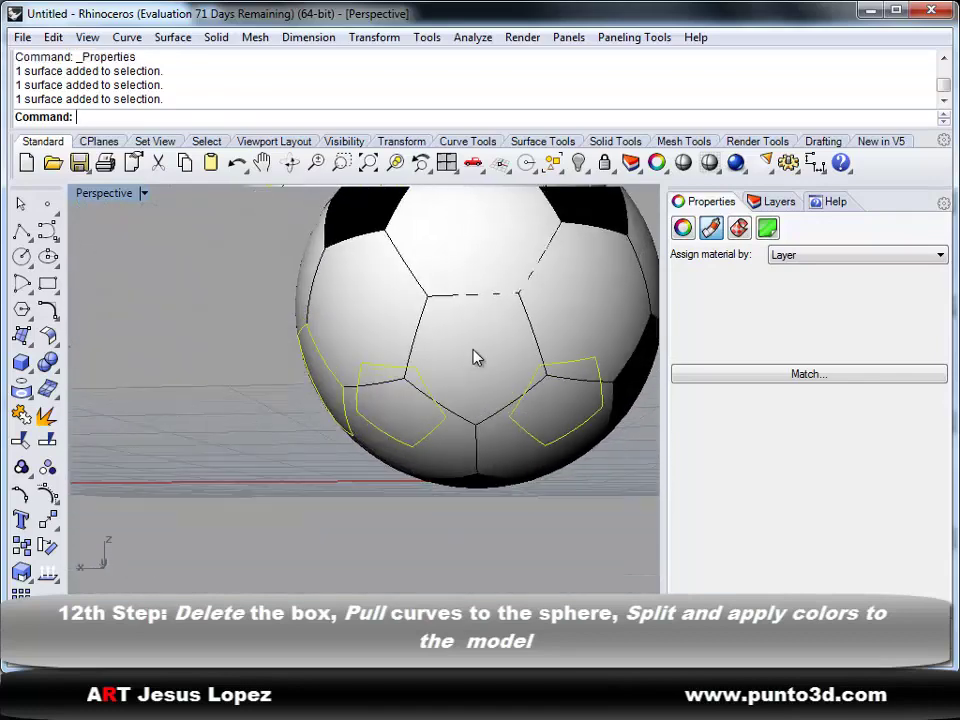
click(476, 358)
click(818, 381)
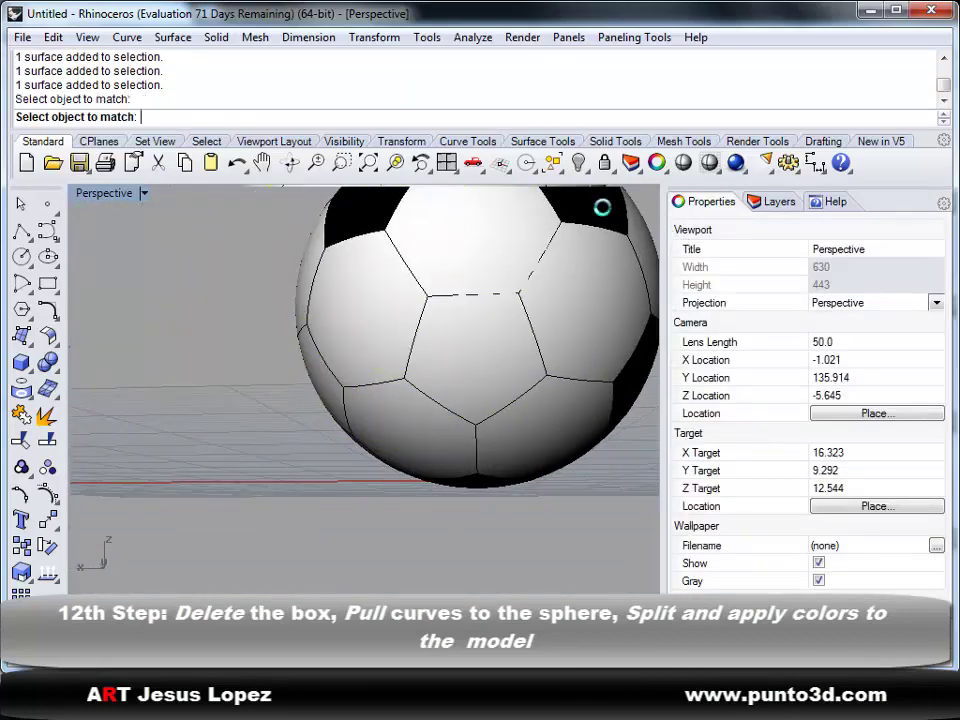
click(606, 206)
Restore the four-viewport layout zoomed to extents and set the Top, Front and Right views to Rendered display.
click(446, 164)
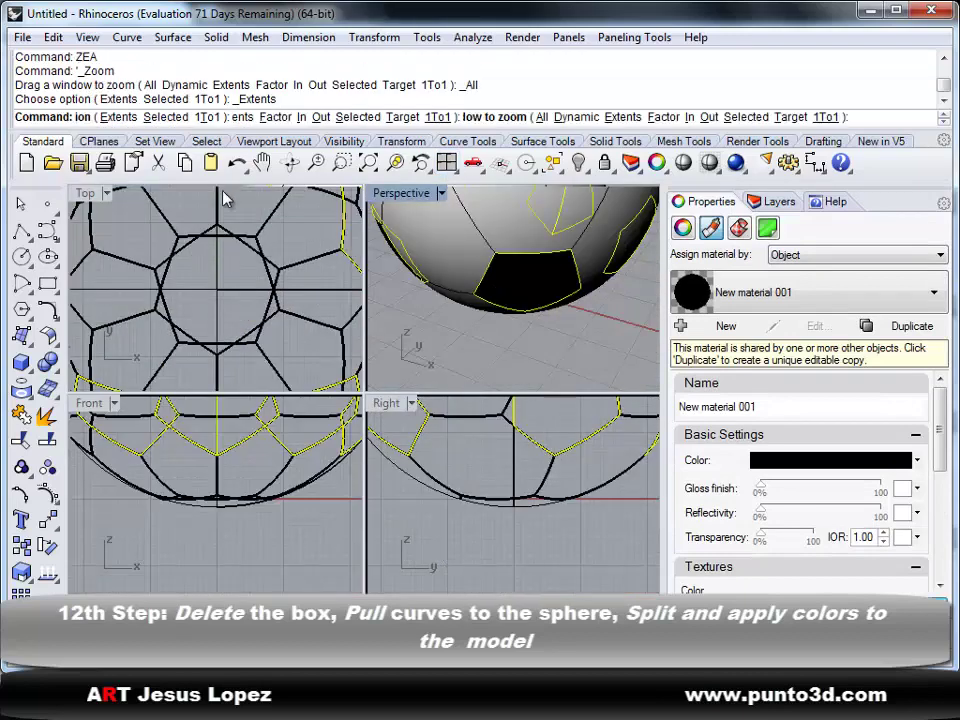
click(86, 195)
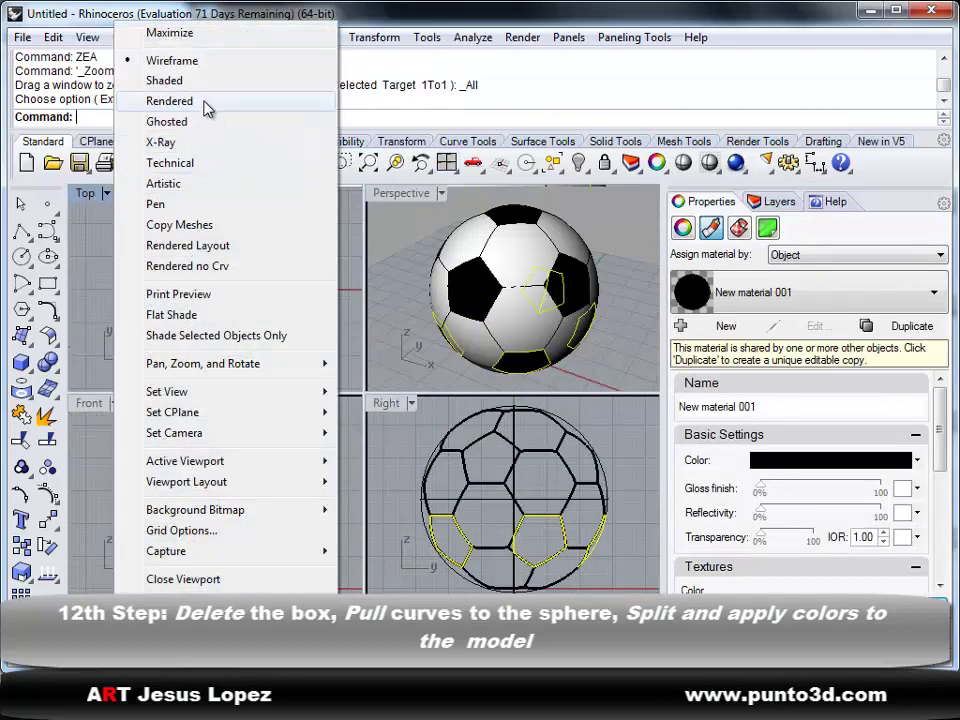
click(170, 101)
right_click(279, 450)
click(449, 452)
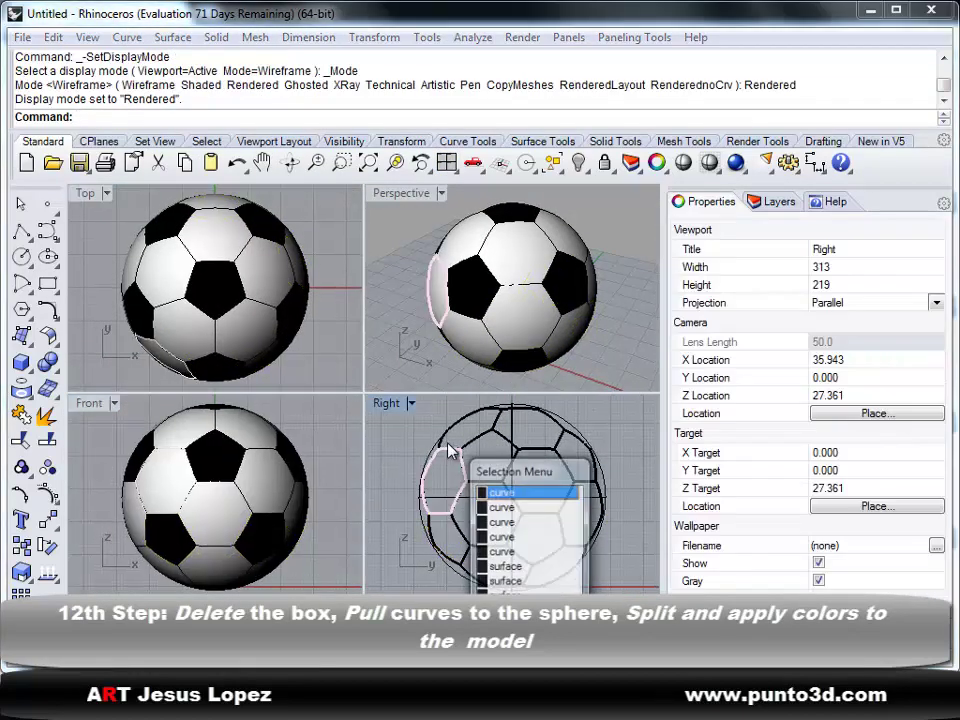
click(500, 492)
right_click(447, 443)
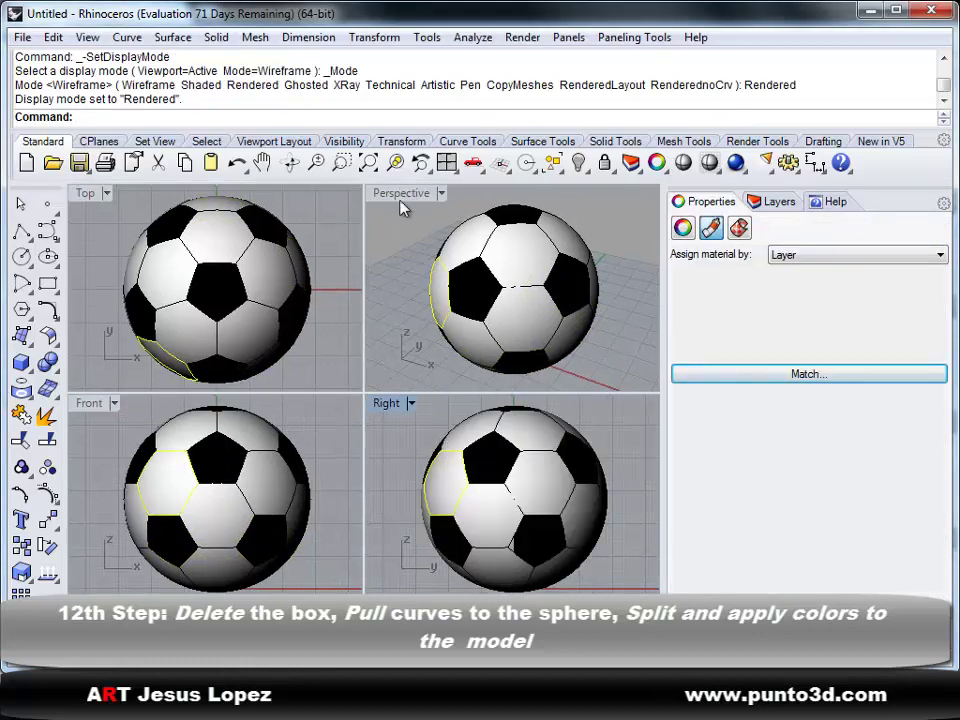
Maximize the Perspective view and inspect the coloured soccer ball from different sides.
double_click(401, 194)
right_drag(546, 354, 112, 362)
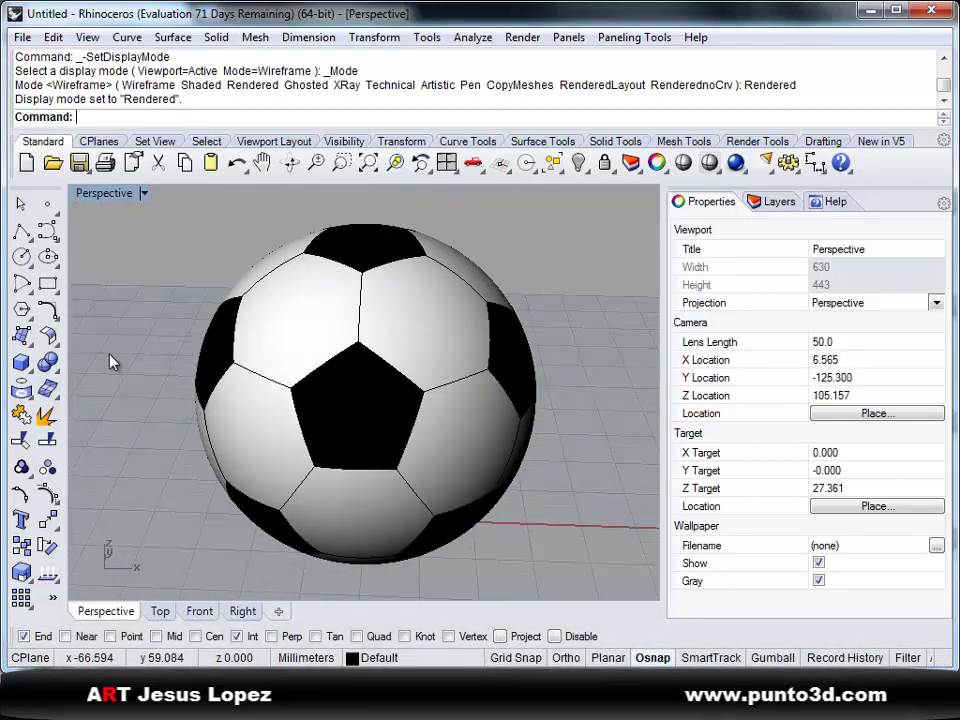